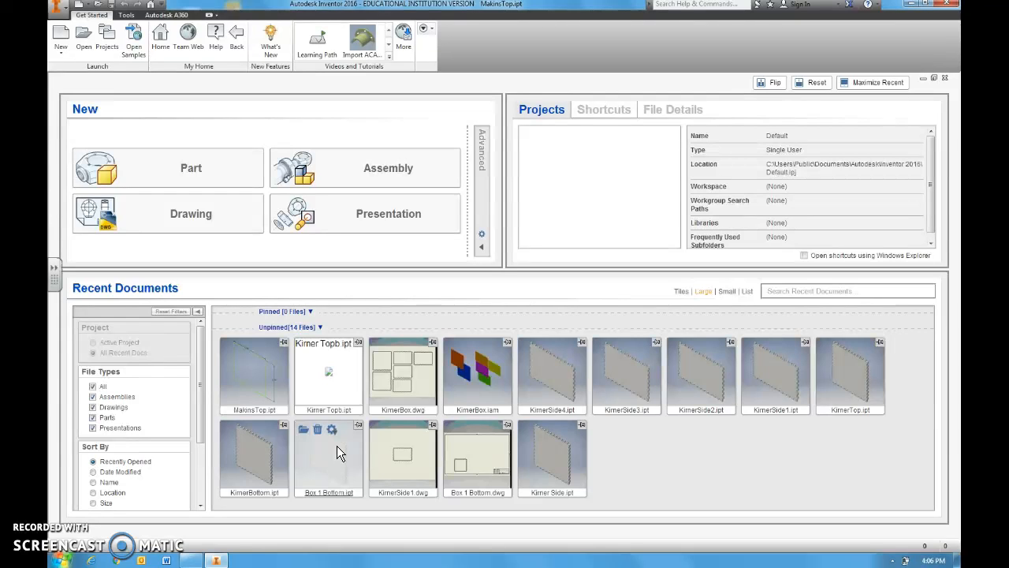
Open the existing part file MakinsTop.ipt from the Design & Modeling folder.
{"action": "left_click", "coordinate": [336, 446]}
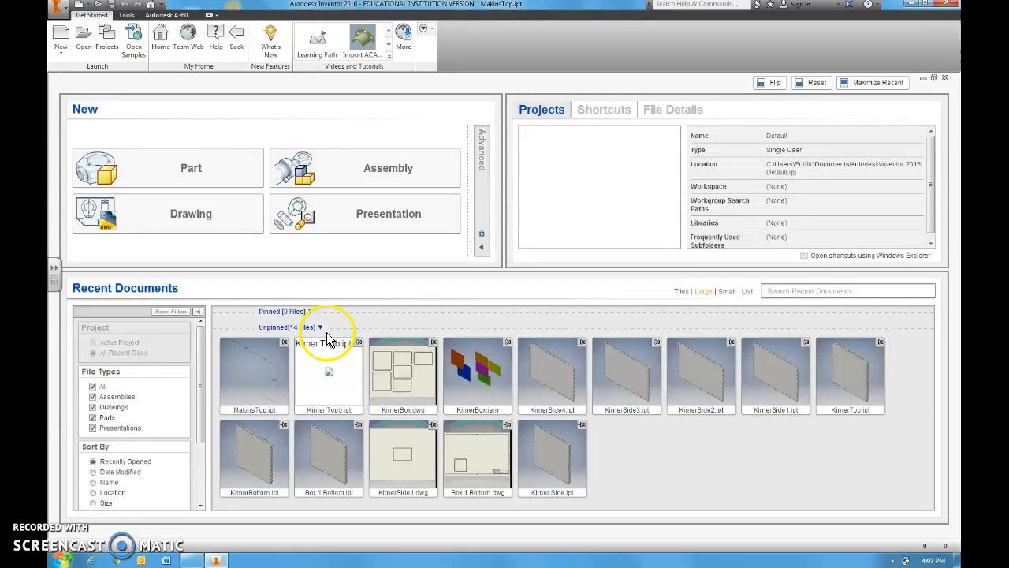
{"action": "left_click", "coordinate": [61, 11]}
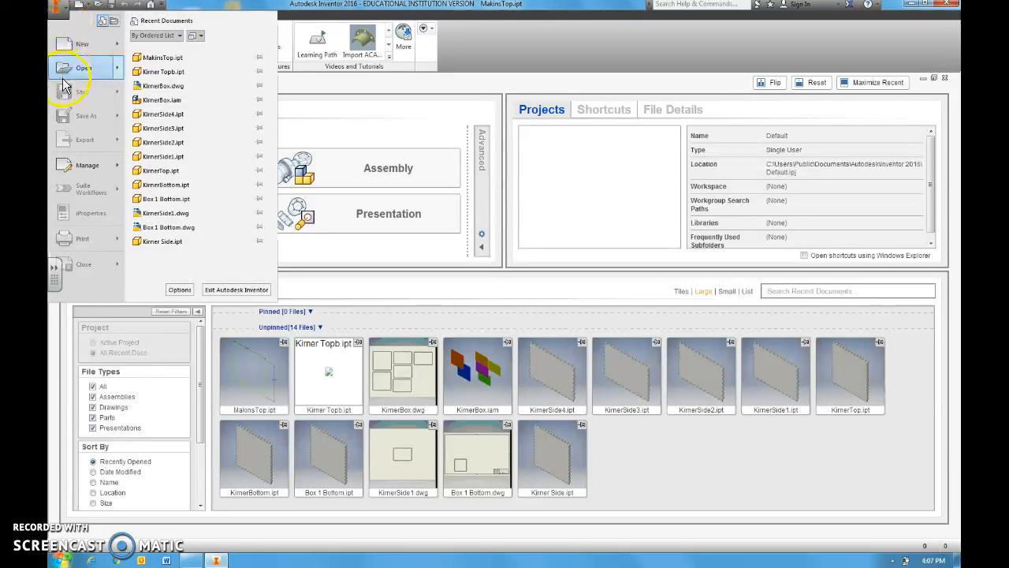
{"action": "mouse_move", "coordinate": [79, 70]}
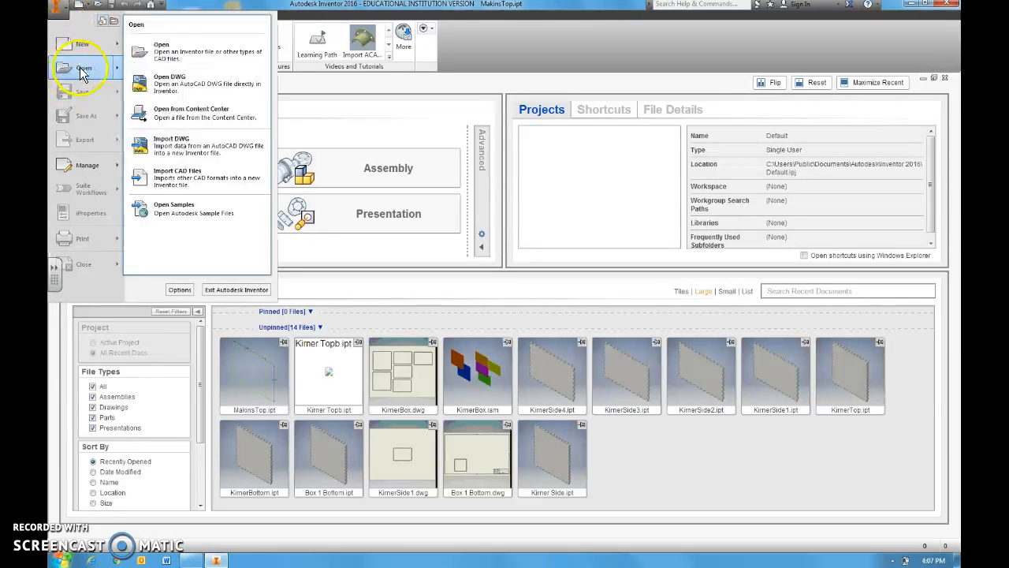
{"action": "left_click", "coordinate": [164, 57]}
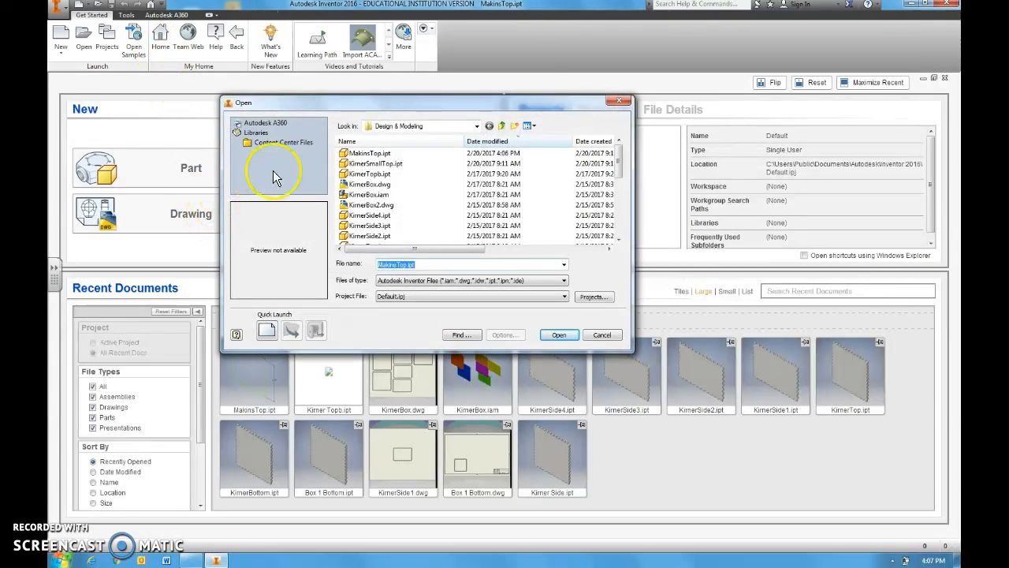
{"action": "left_click", "coordinate": [476, 126]}
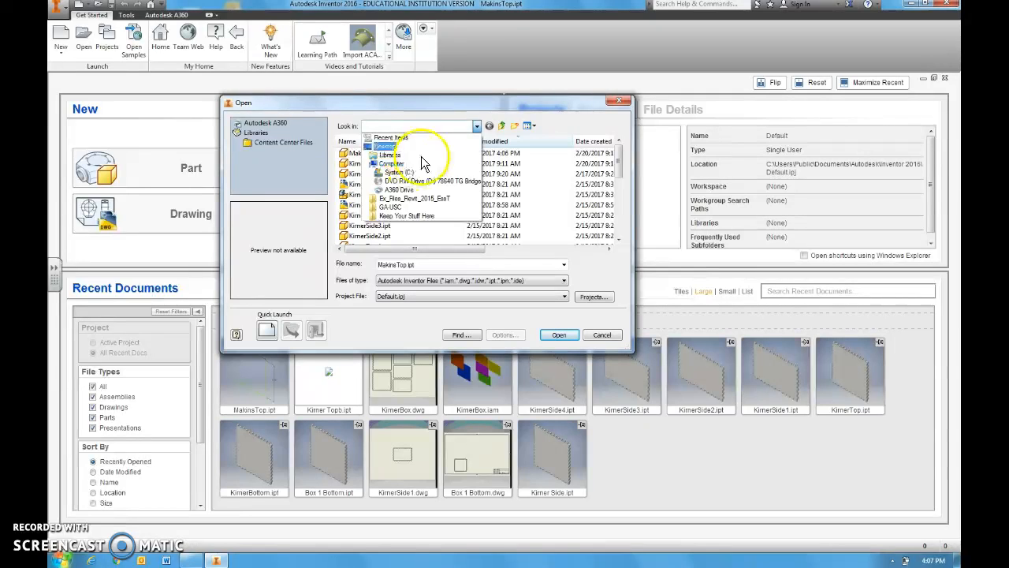
{"action": "left_click", "coordinate": [469, 125]}
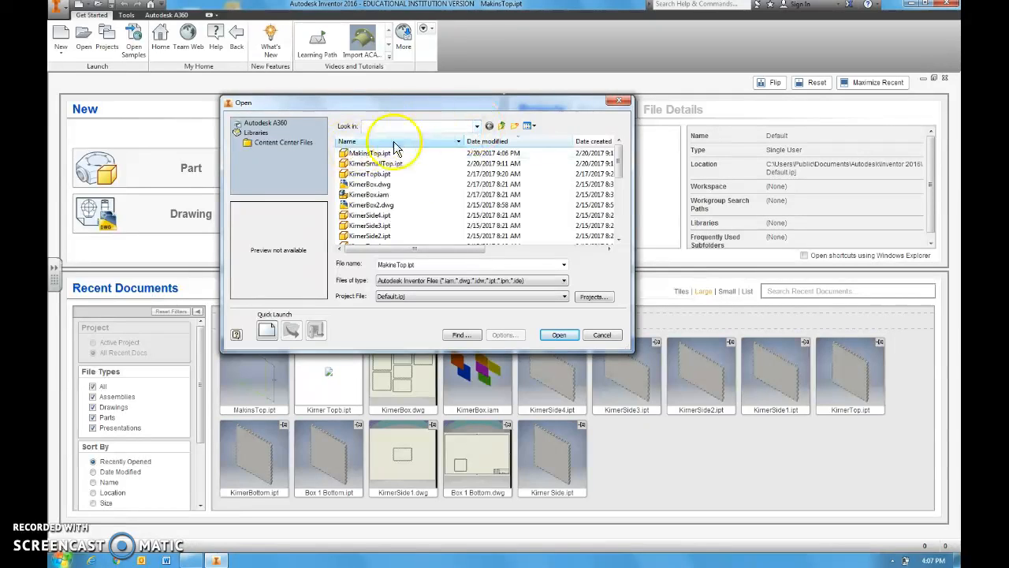
{"action": "left_click", "coordinate": [368, 154]}
{"action": "double_click", "coordinate": [367, 154]}
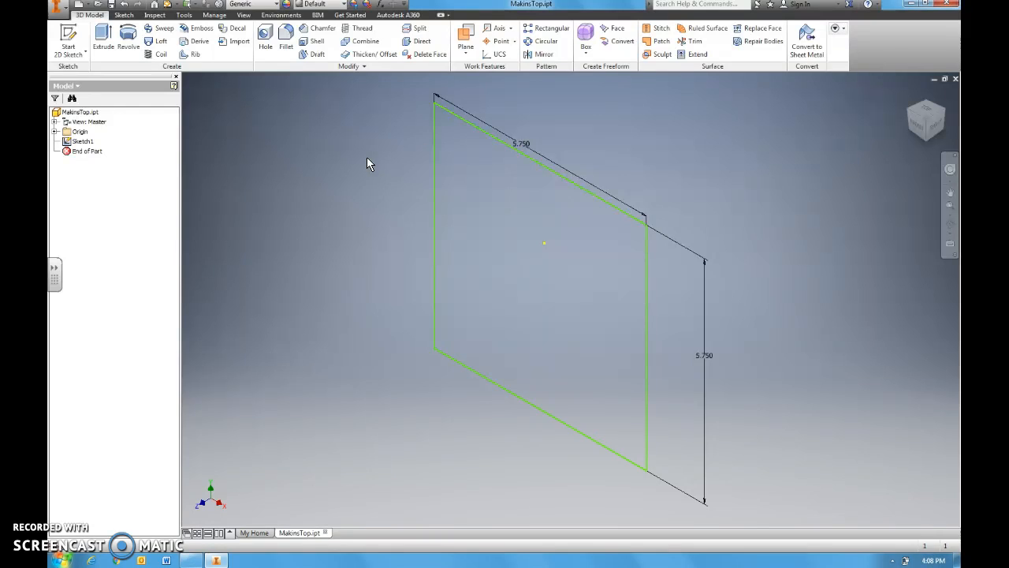
Edit Sketch1 and draw a two-point rectangle about 0.19 by 0.41 in outside the square's right edge, starting at its upper-right corner.
{"action": "left_click", "coordinate": [513, 149]}
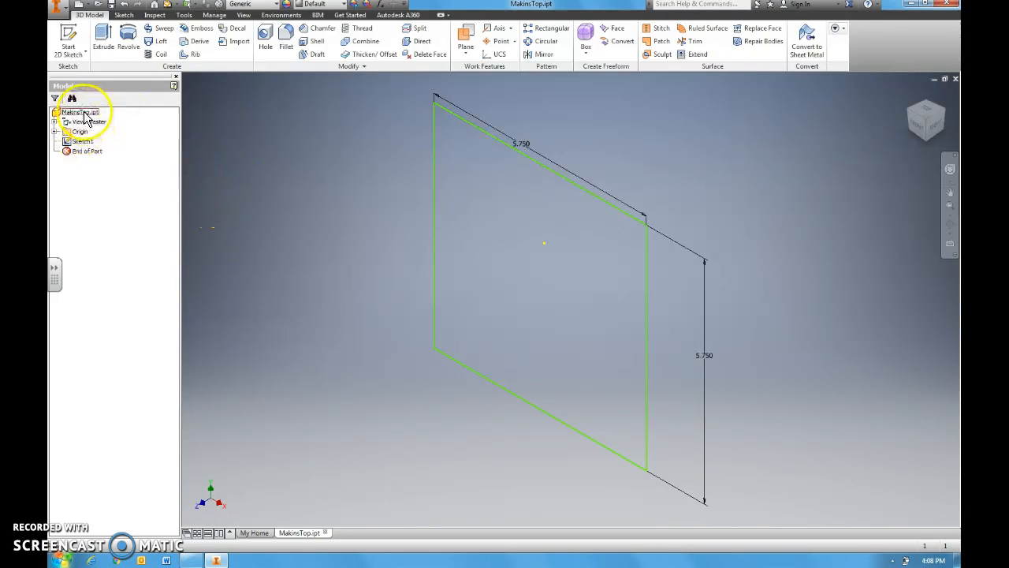
{"action": "left_click", "coordinate": [78, 140]}
{"action": "double_click", "coordinate": [78, 140]}
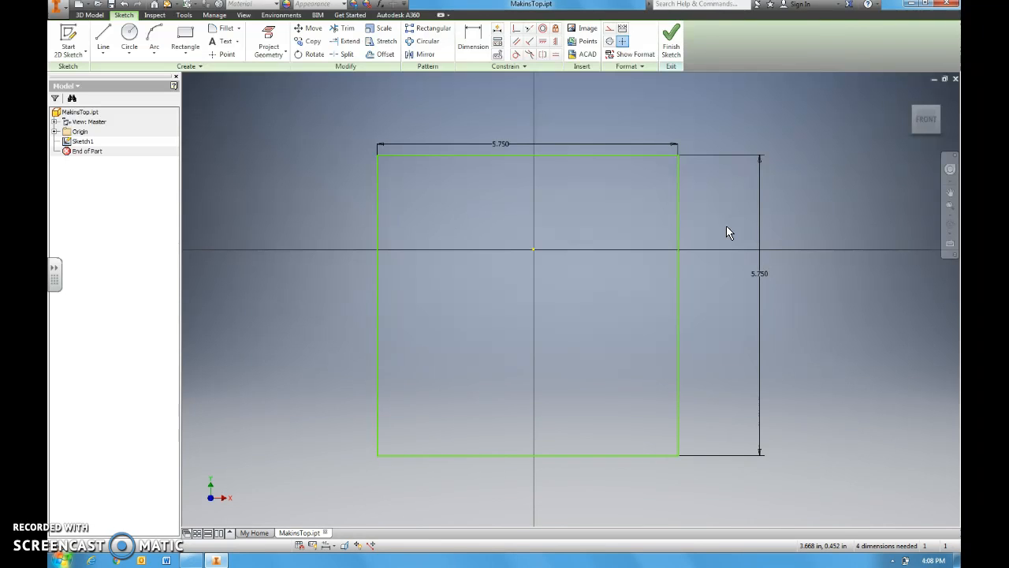
{"action": "left_click", "coordinate": [189, 55]}
{"action": "left_click", "coordinate": [179, 72]}
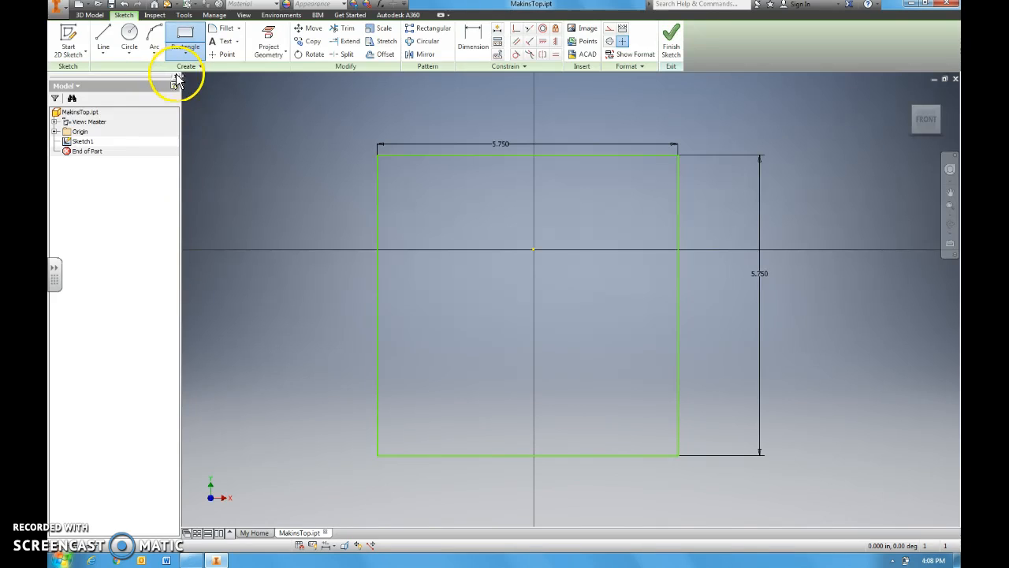
{"action": "left_click", "coordinate": [677, 155]}
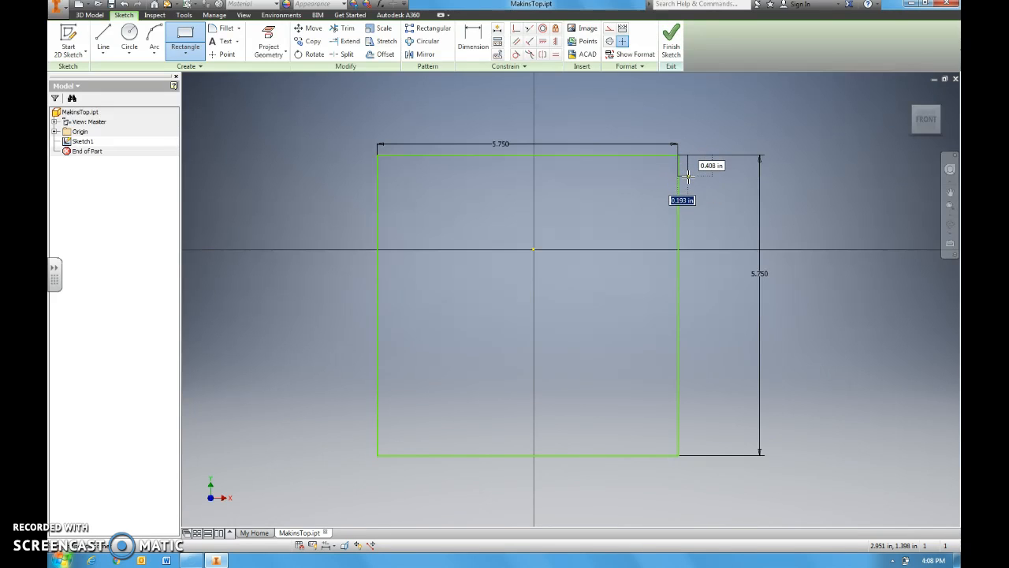
{"action": "left_click", "coordinate": [687, 177]}
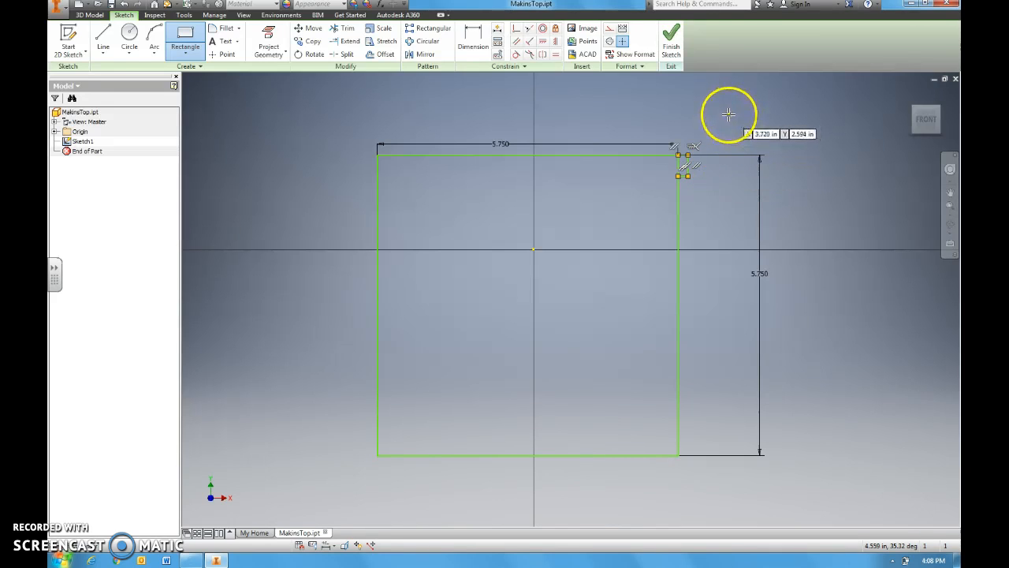
Dimension the small corner rectangle's width as 1/8 in.
{"action": "left_click", "coordinate": [473, 36]}
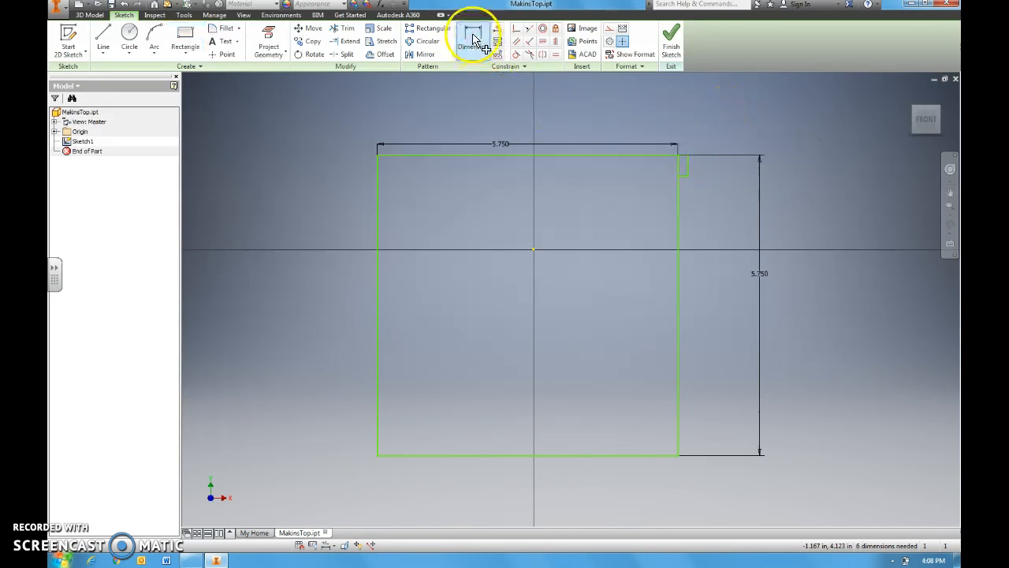
{"action": "left_click", "coordinate": [681, 155]}
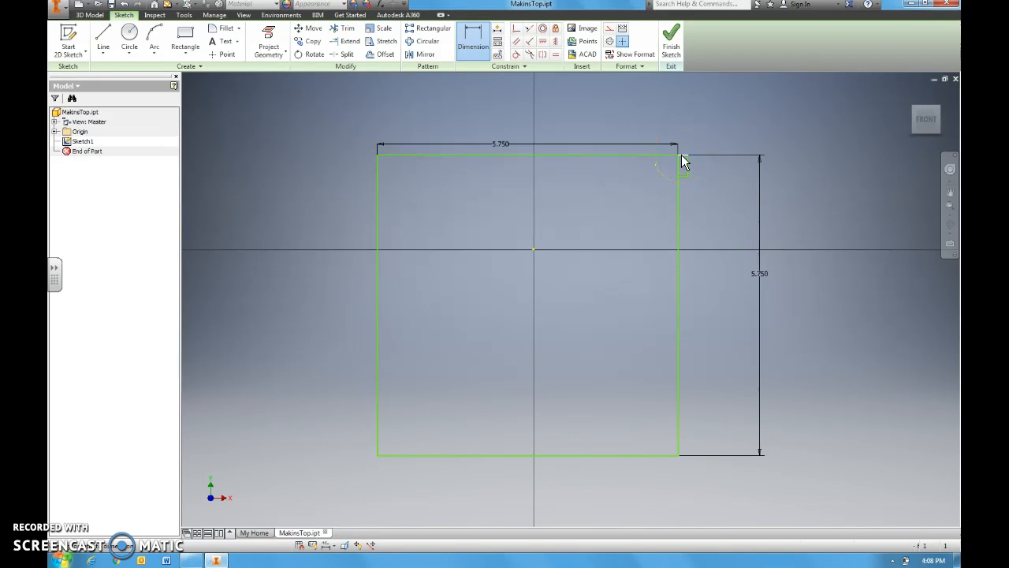
{"action": "left_click", "coordinate": [681, 127]}
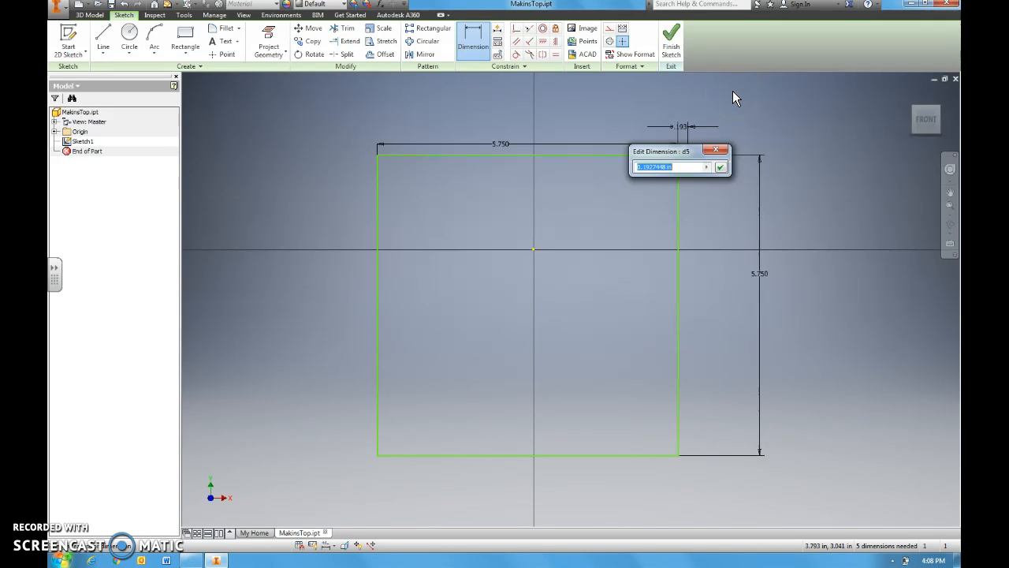
{"action": "key", "text": "BackSpace"}
{"action": "type", "text": "1/8"}
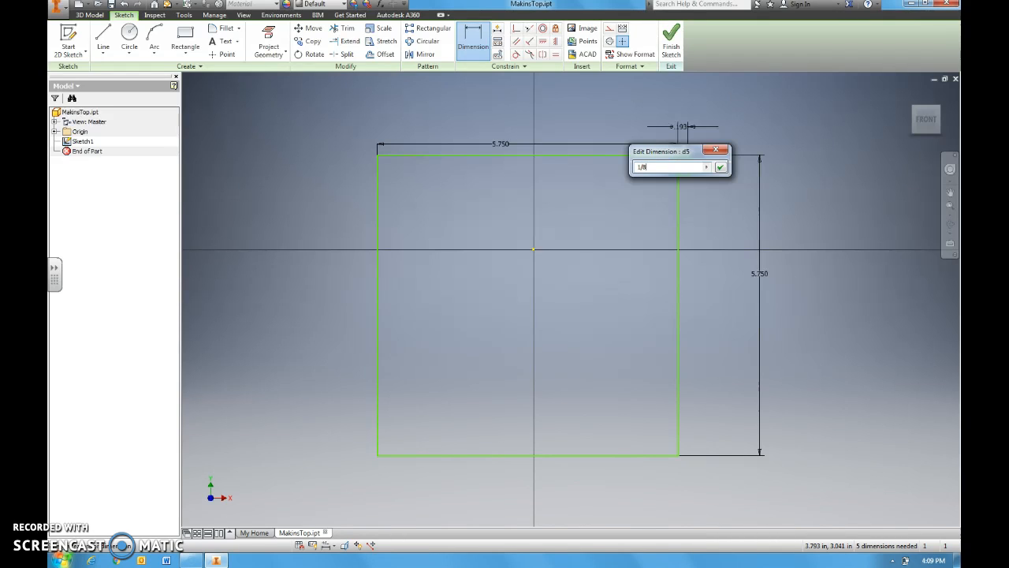
{"action": "left_click", "coordinate": [720, 168]}
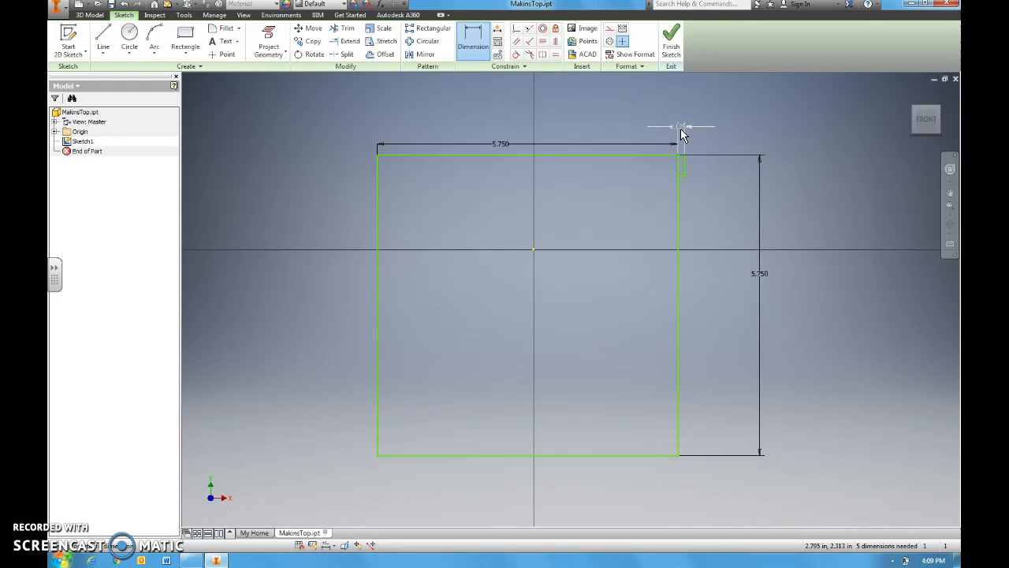
Dimension the small corner rectangle's height as 0.25 in.
{"action": "left_click", "coordinate": [687, 175]}
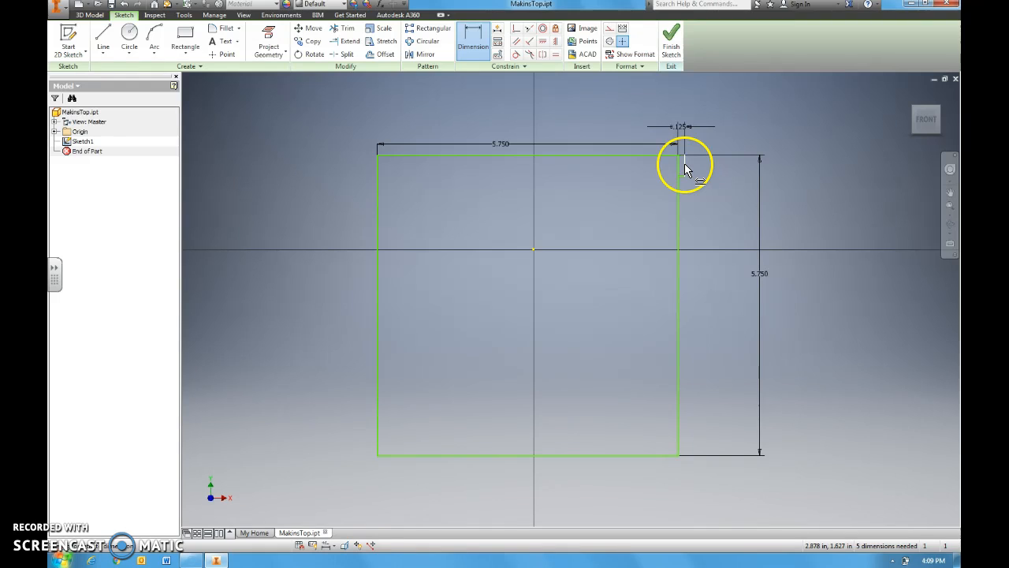
{"action": "left_click", "coordinate": [700, 168]}
{"action": "left_click", "coordinate": [700, 167]}
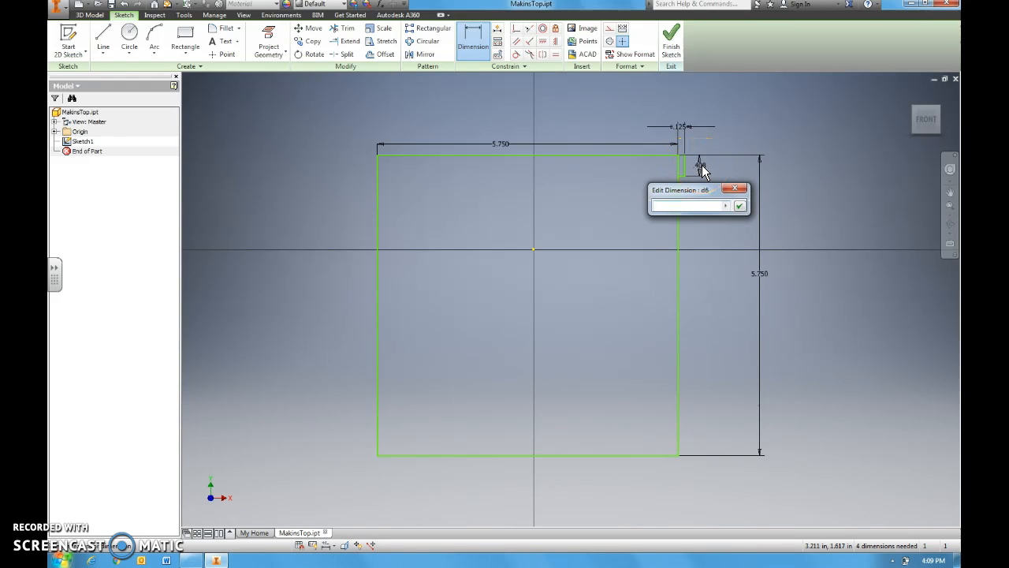
{"action": "type", "text": ".25"}
{"action": "left_click", "coordinate": [740, 206]}
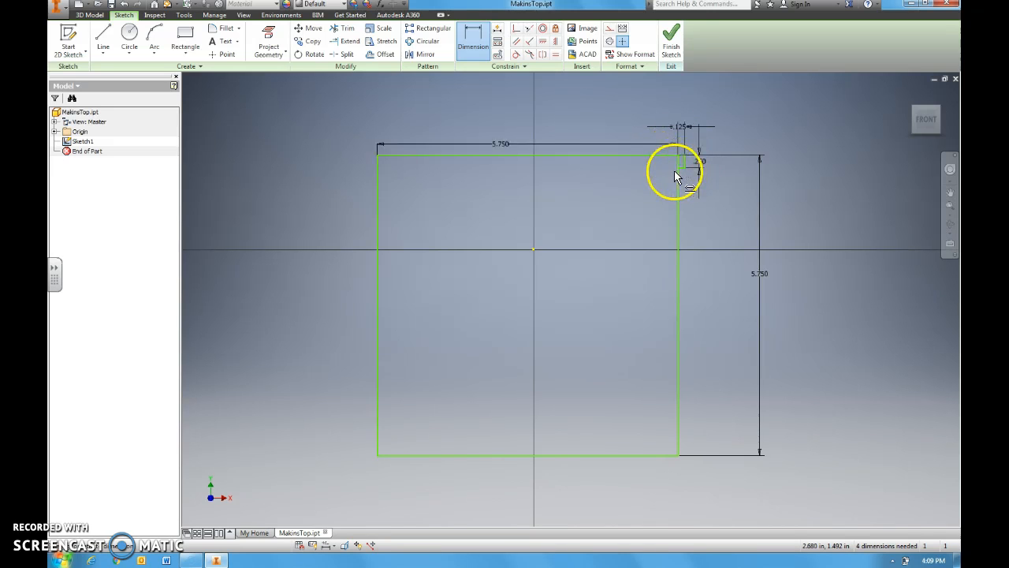
Finish the sketch and save the part.
{"action": "left_click", "coordinate": [667, 33]}
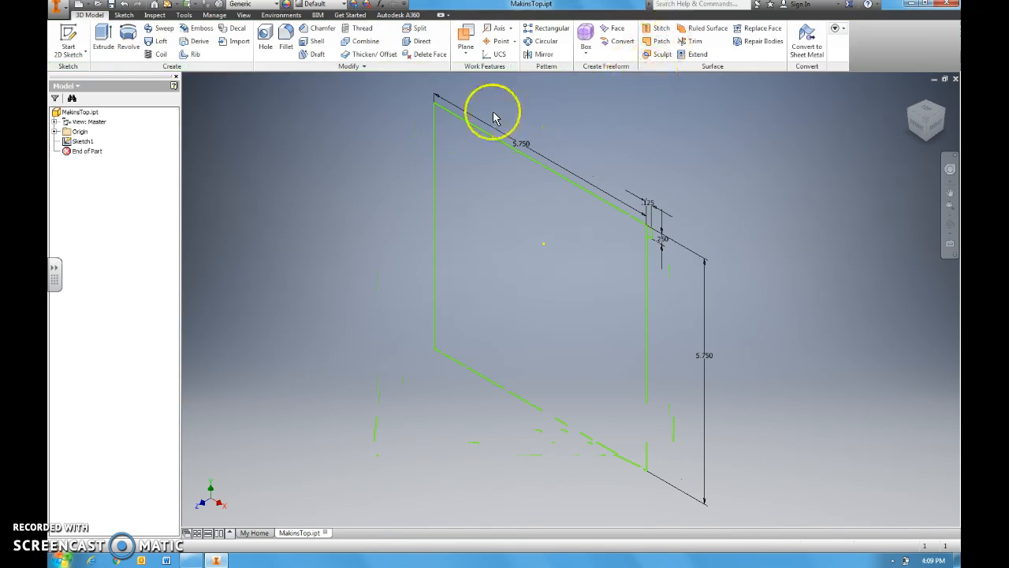
{"action": "left_click", "coordinate": [110, 6]}
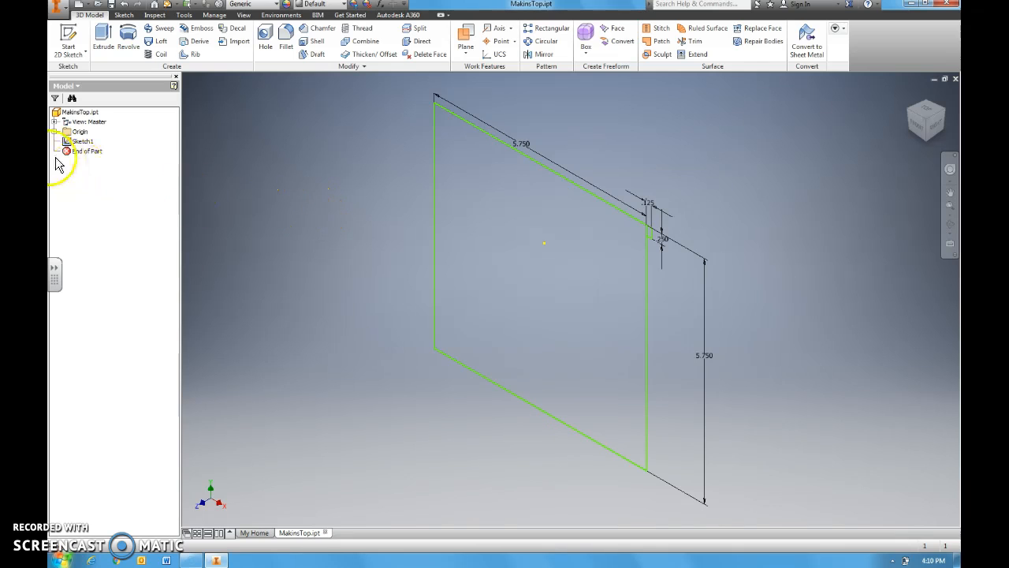
Reopen Sketch1 and set up a rectangular pattern of the small rectangle running down the square's right edge.
{"action": "double_click", "coordinate": [83, 141]}
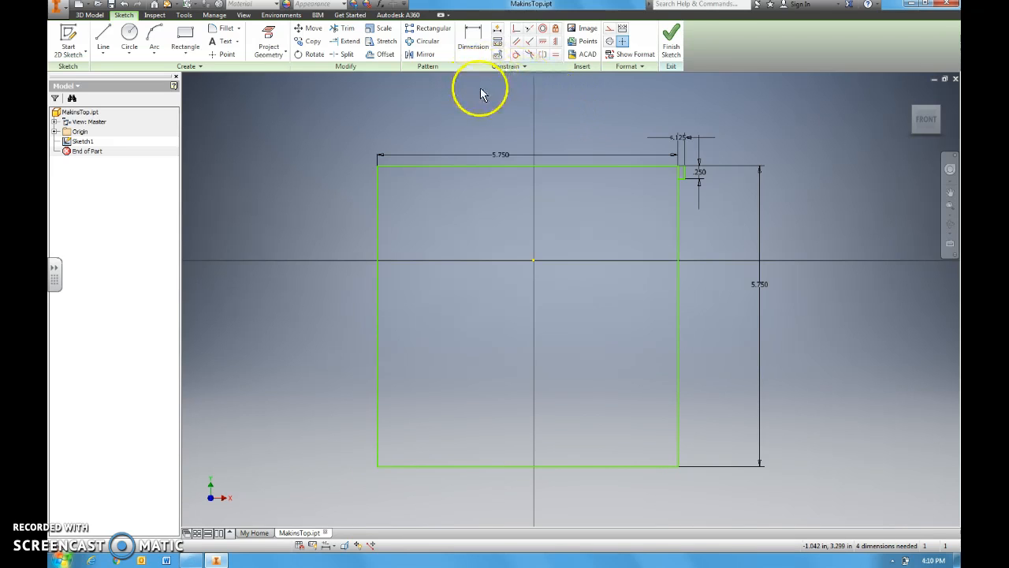
{"action": "left_click", "coordinate": [693, 188]}
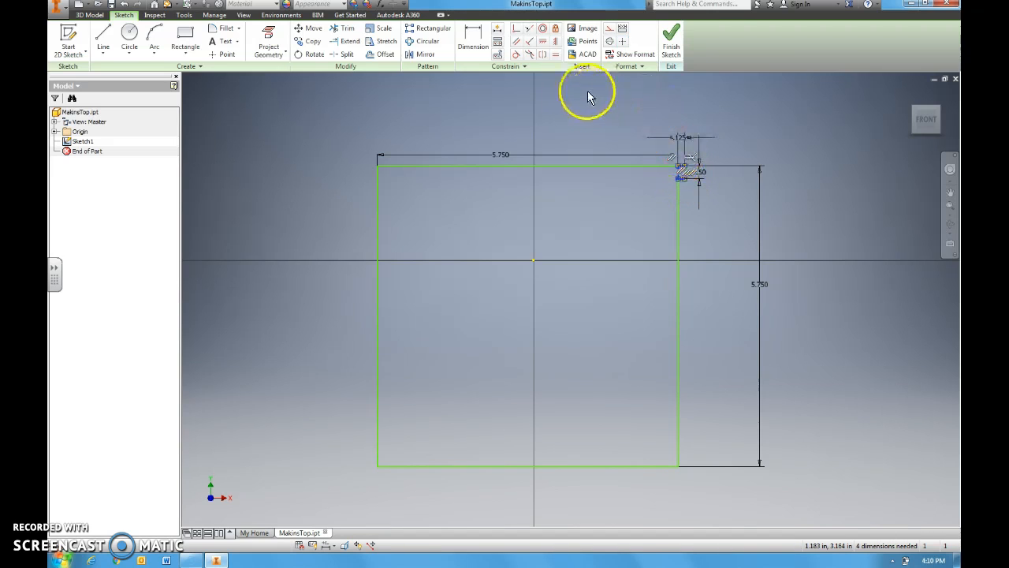
{"action": "left_click", "coordinate": [429, 31]}
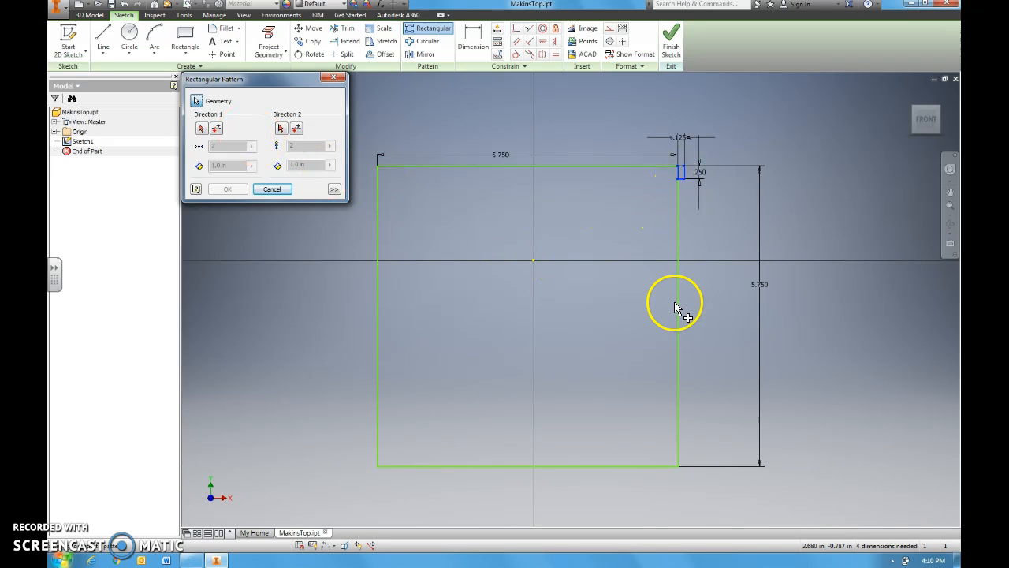
{"action": "left_click", "coordinate": [202, 127]}
{"action": "left_click", "coordinate": [679, 296]}
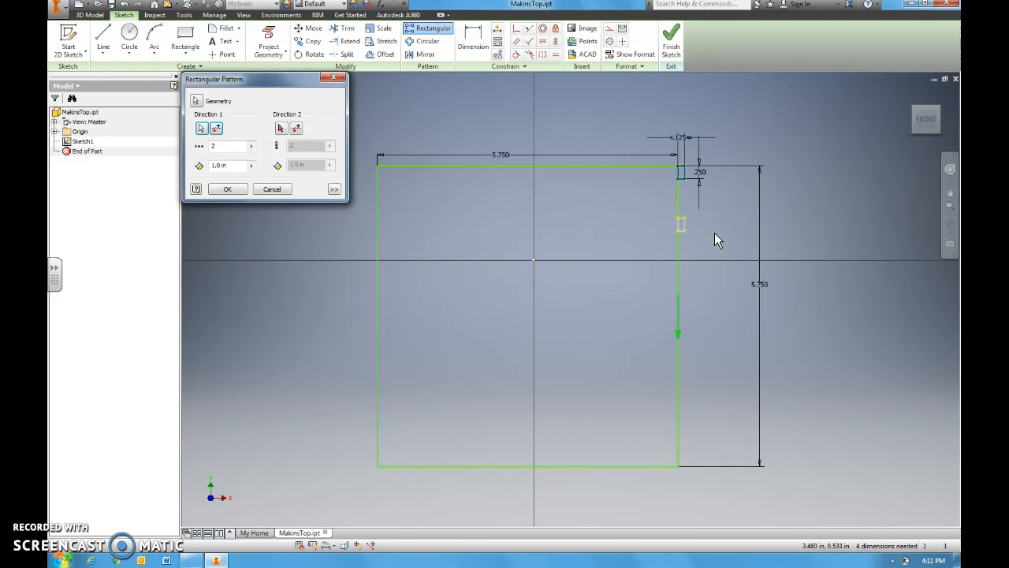
{"action": "left_click", "coordinate": [759, 294]}
Set the pattern to 11 instances with 0.52 in spacing and create it.
{"action": "left_click", "coordinate": [222, 146]}
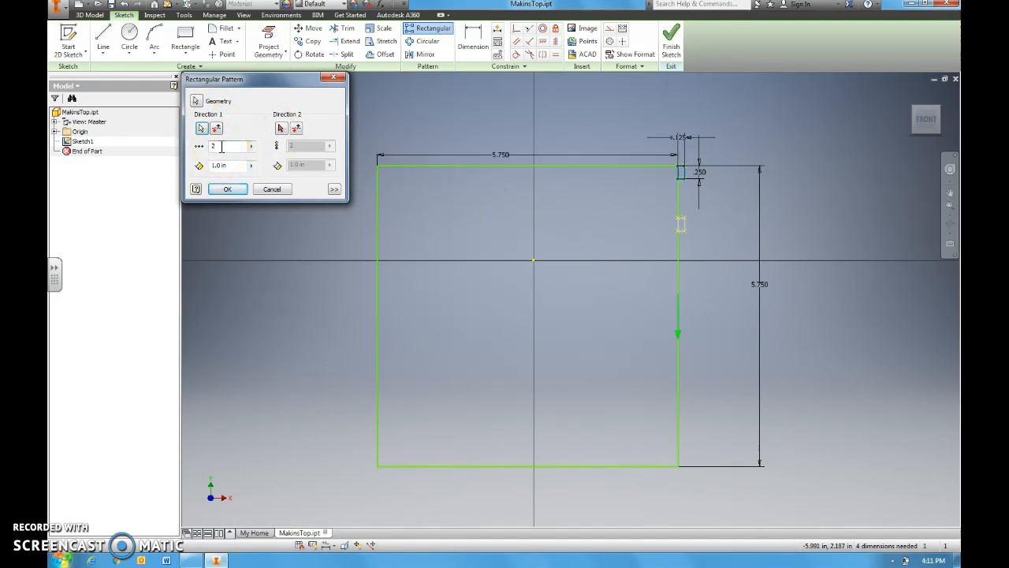
{"action": "double_click", "coordinate": [210, 148]}
{"action": "type", "text": "11"}
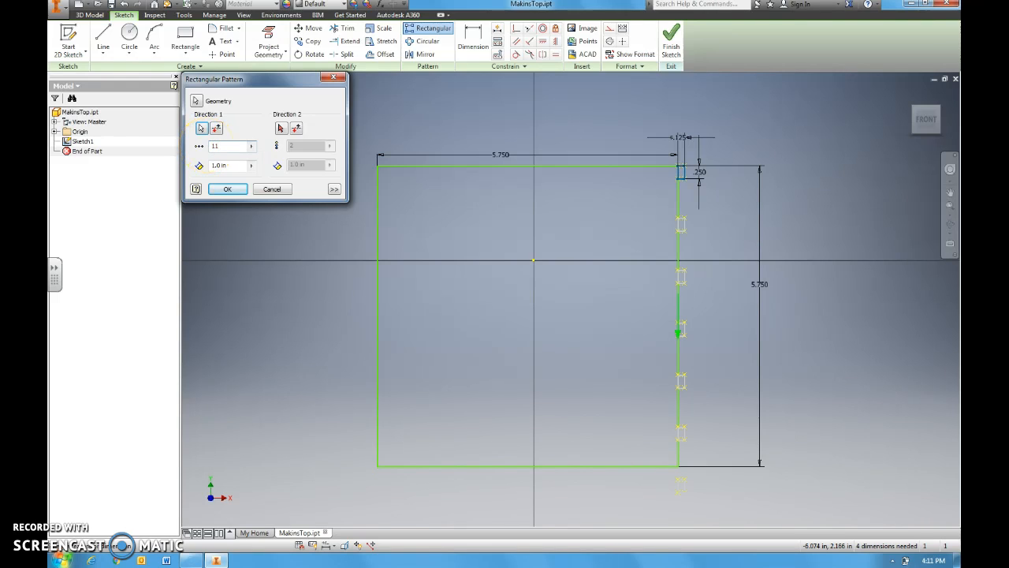
{"action": "left_click", "coordinate": [232, 146]}
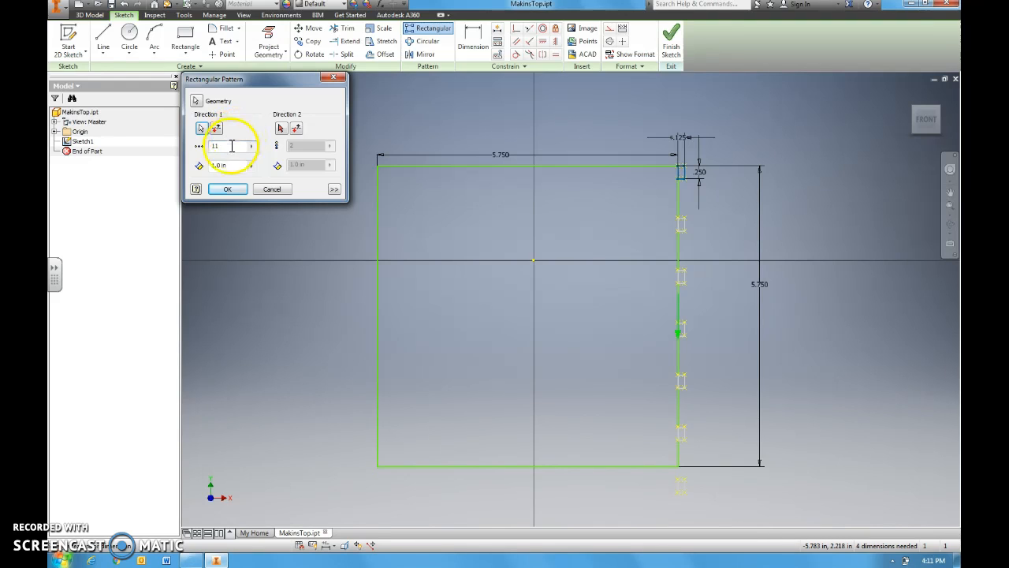
{"action": "left_click", "coordinate": [209, 165]}
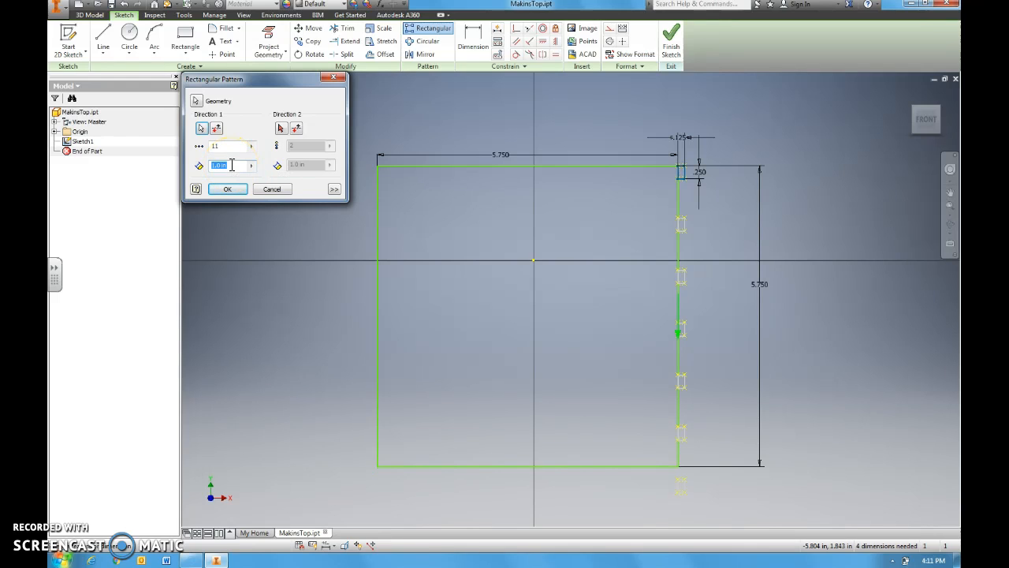
{"action": "type", "text": ".52"}
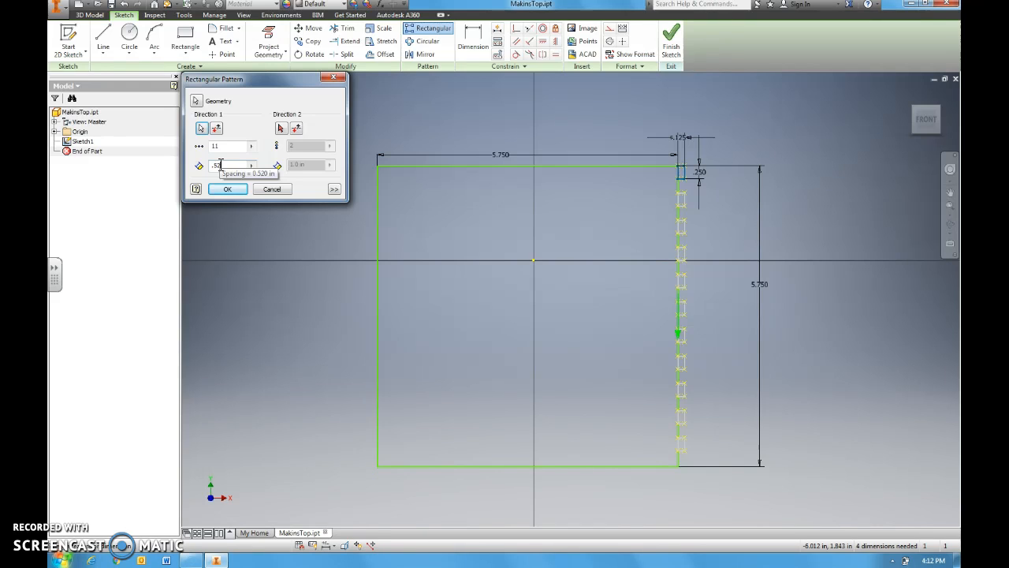
{"action": "left_click", "coordinate": [227, 189]}
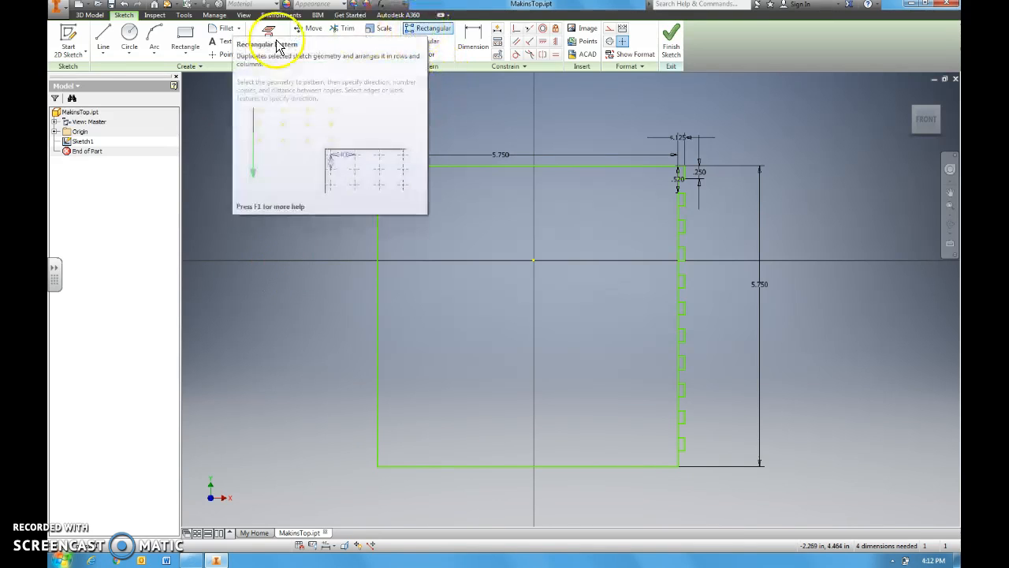
Draw a two-point rectangle about 0.46 in wide and 0.18 in high below the square's bottom edge, starting at its bottom-right corner.
{"action": "left_click", "coordinate": [185, 53]}
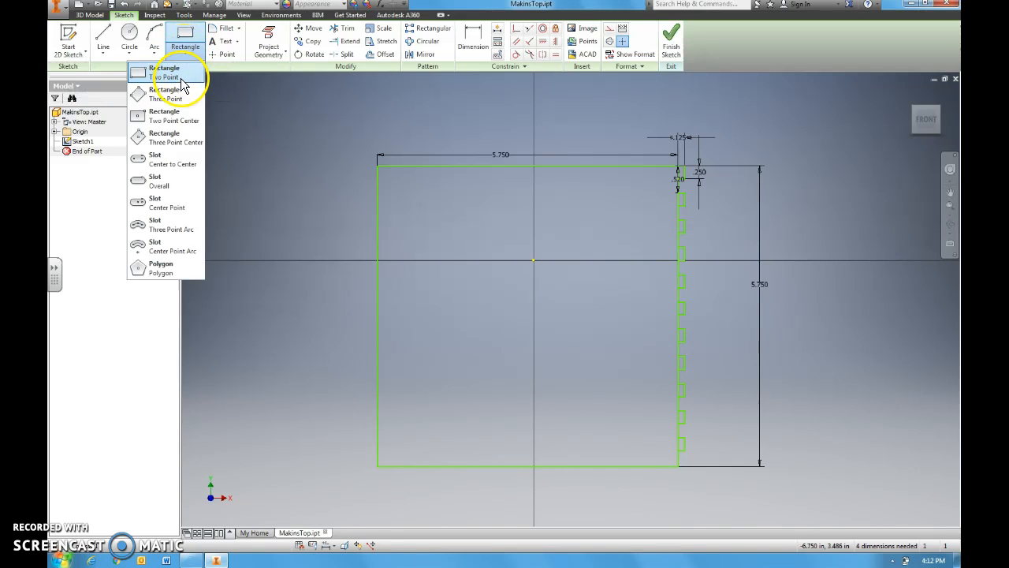
{"action": "left_click", "coordinate": [193, 77]}
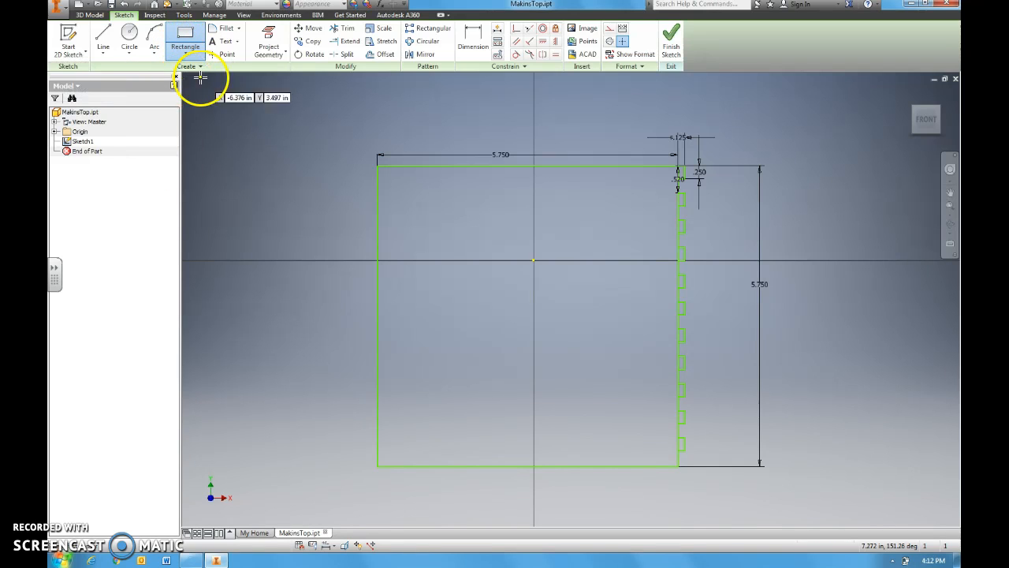
{"action": "left_click", "coordinate": [677, 467]}
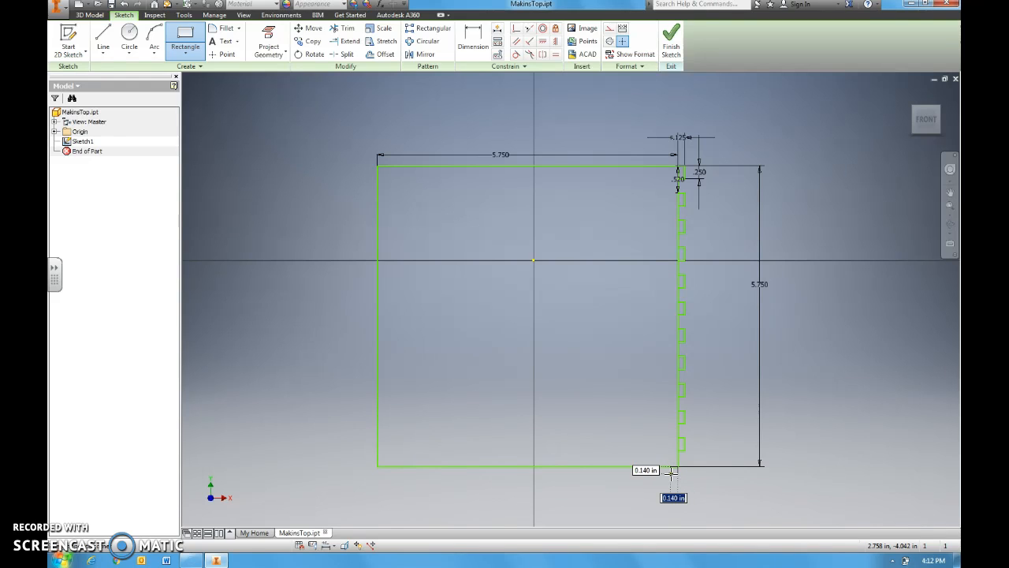
{"action": "left_click", "coordinate": [653, 476]}
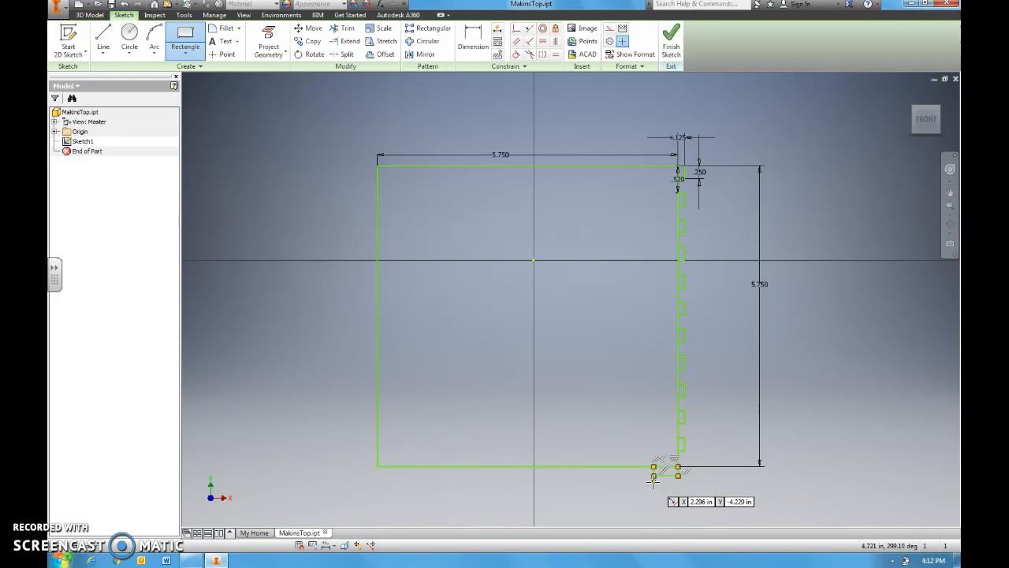
Dimension the height of the small rectangle below the bottom edge as 0.125 in.
{"action": "left_click", "coordinate": [475, 52]}
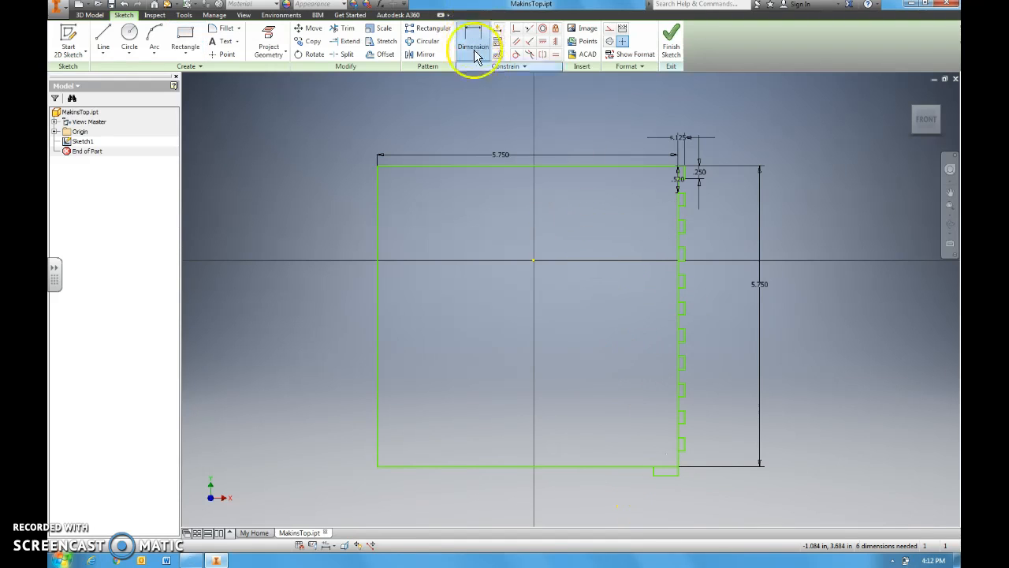
{"action": "left_click", "coordinate": [678, 471]}
{"action": "left_click", "coordinate": [691, 472]}
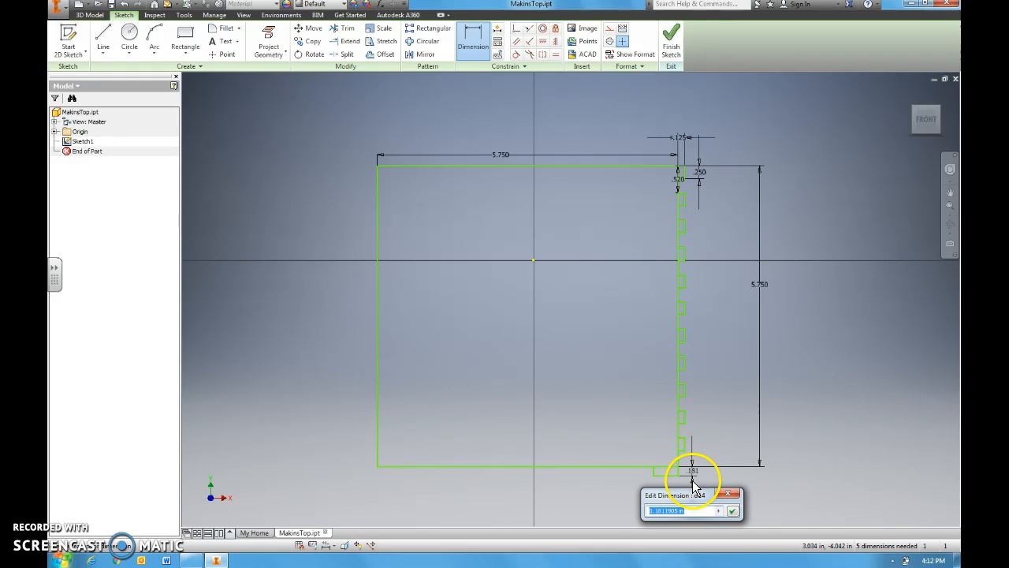
{"action": "key", "text": "BackSpace"}
{"action": "type", "text": ".125"}
{"action": "left_click", "coordinate": [731, 511]}
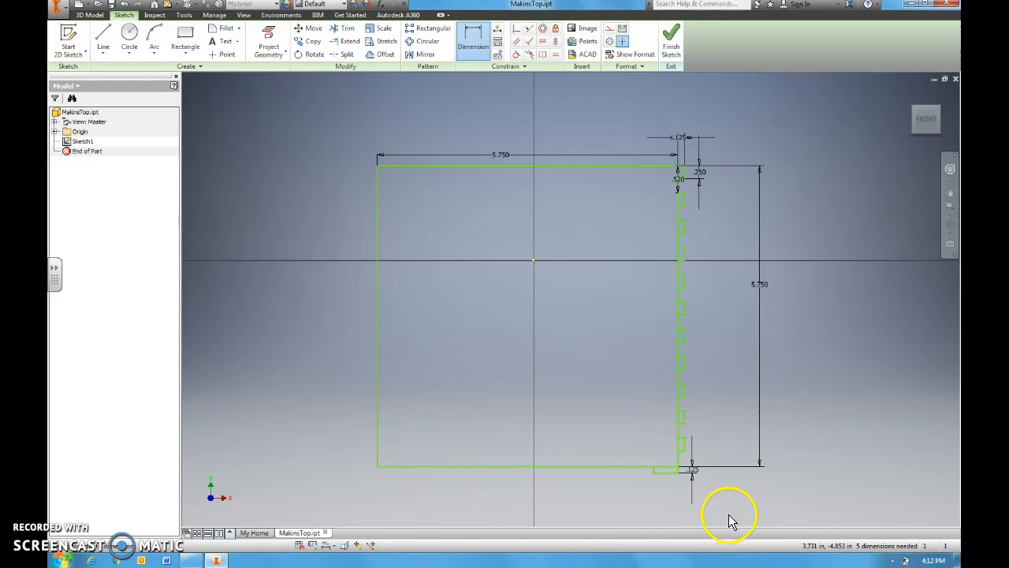
Dimension the width of the small rectangle below the bottom edge as 0.25 in.
{"action": "left_click", "coordinate": [669, 472]}
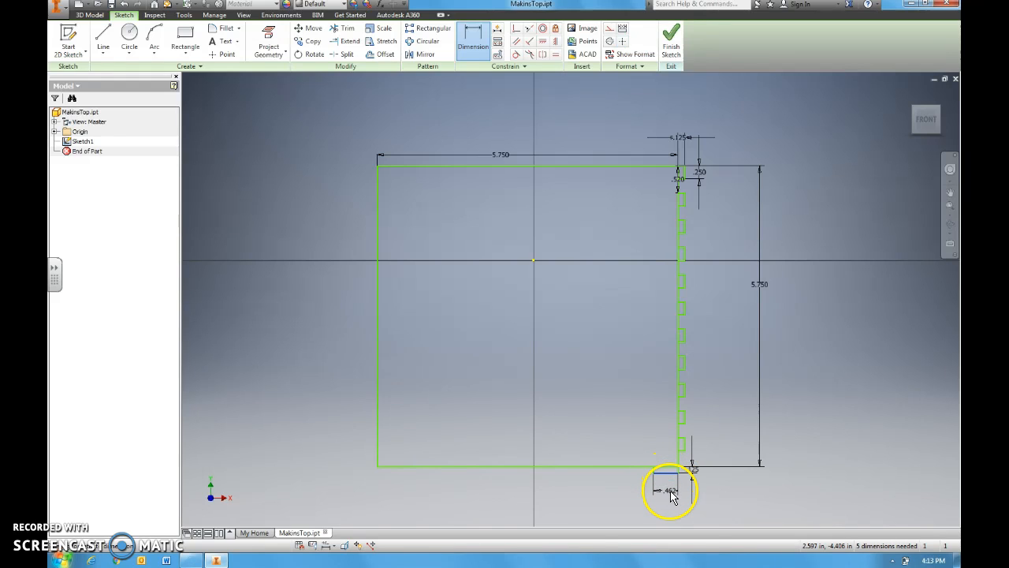
{"action": "left_click", "coordinate": [671, 495]}
{"action": "key", "text": "BackSpace"}
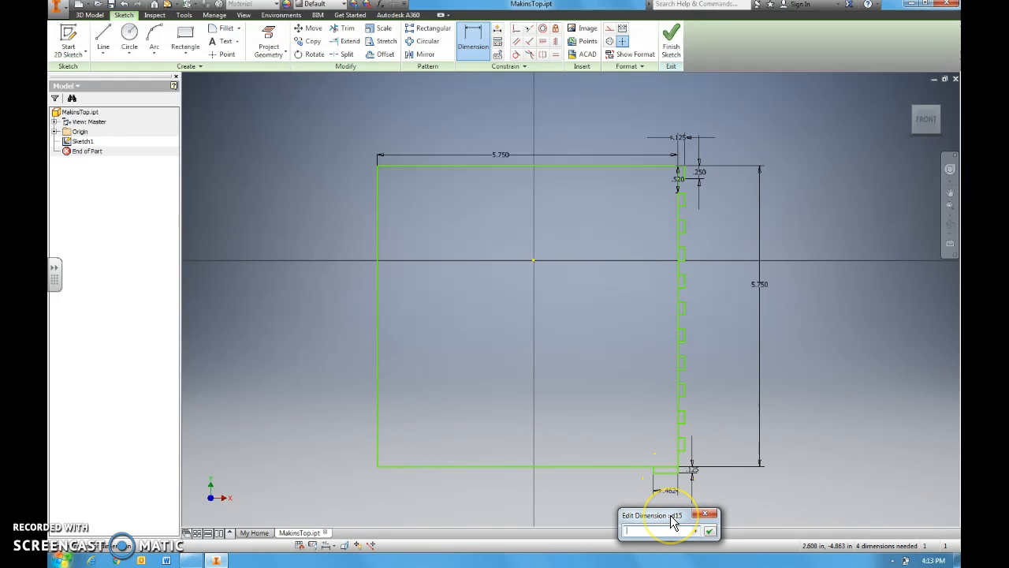
{"action": "type", "text": ".25"}
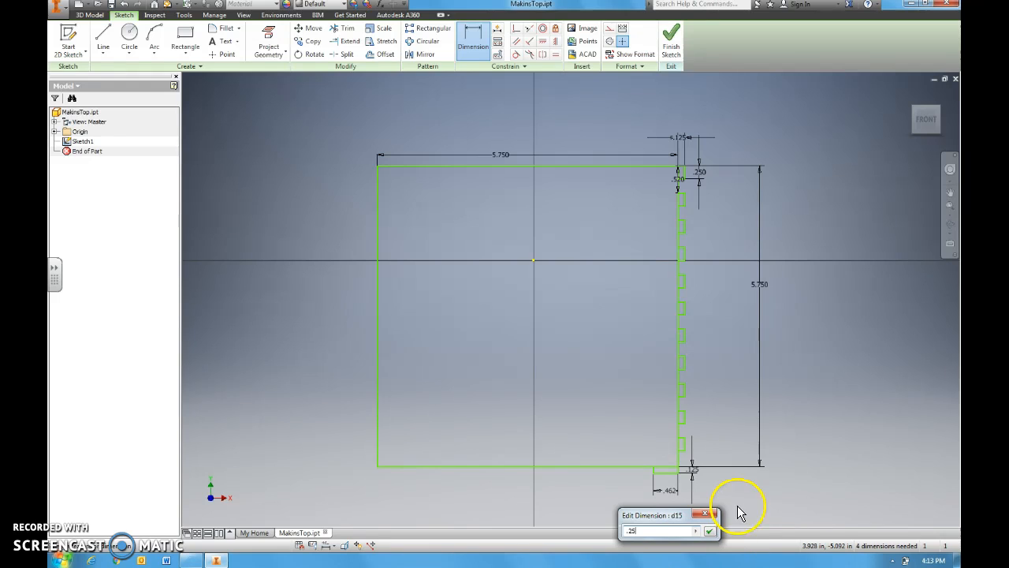
{"action": "left_click", "coordinate": [710, 532]}
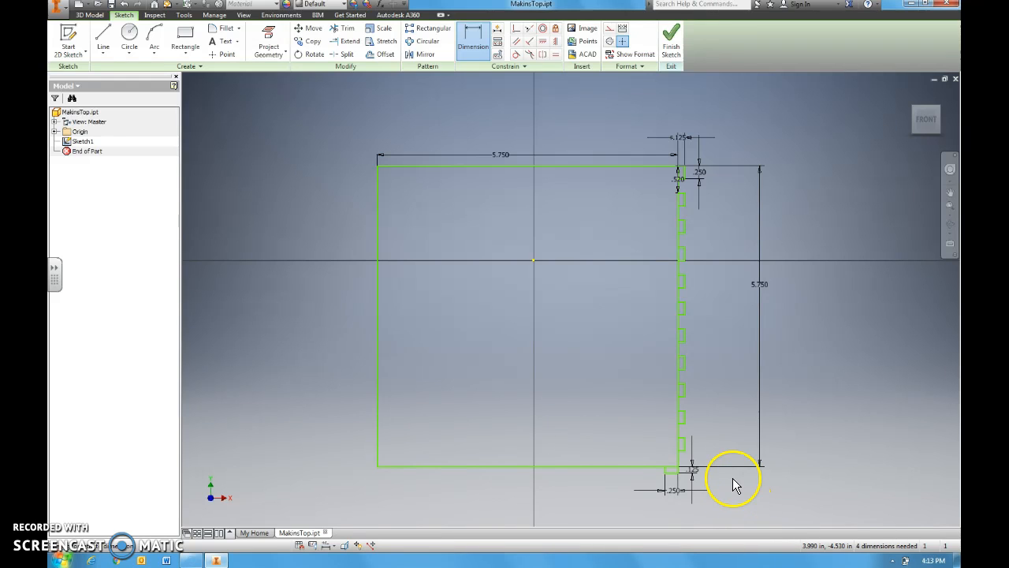
Finish and reopen Sketch1, and set up a rectangular pattern of the bottom-right small rectangle running leftward along the square's bottom edge.
{"action": "left_click", "coordinate": [669, 43]}
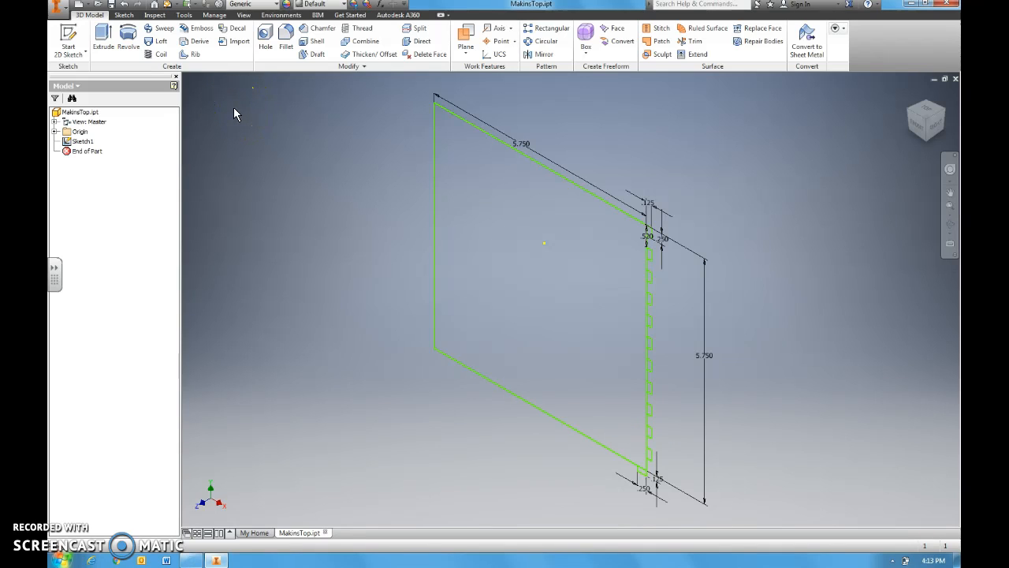
{"action": "double_click", "coordinate": [85, 141]}
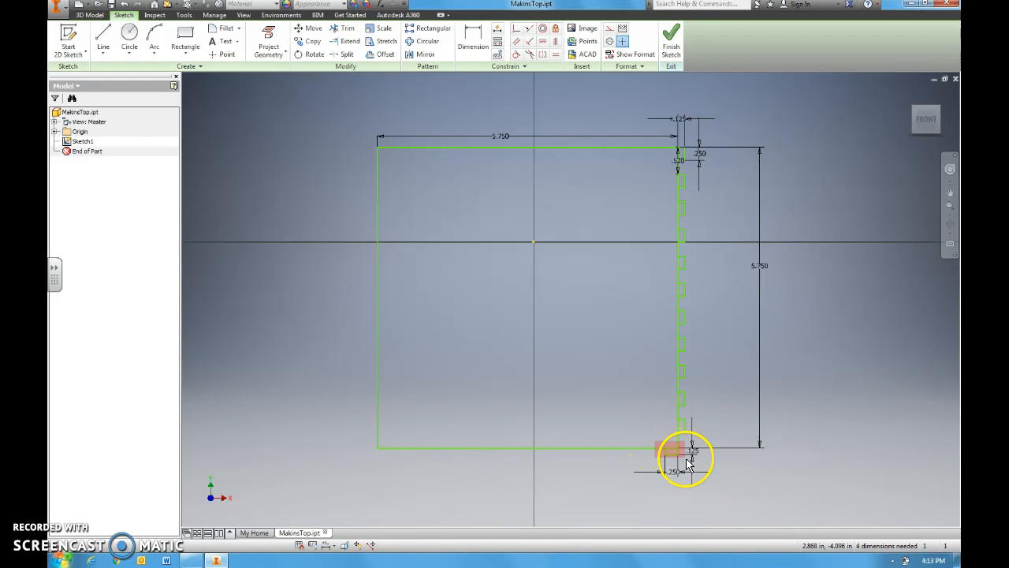
{"action": "left_click", "coordinate": [676, 460]}
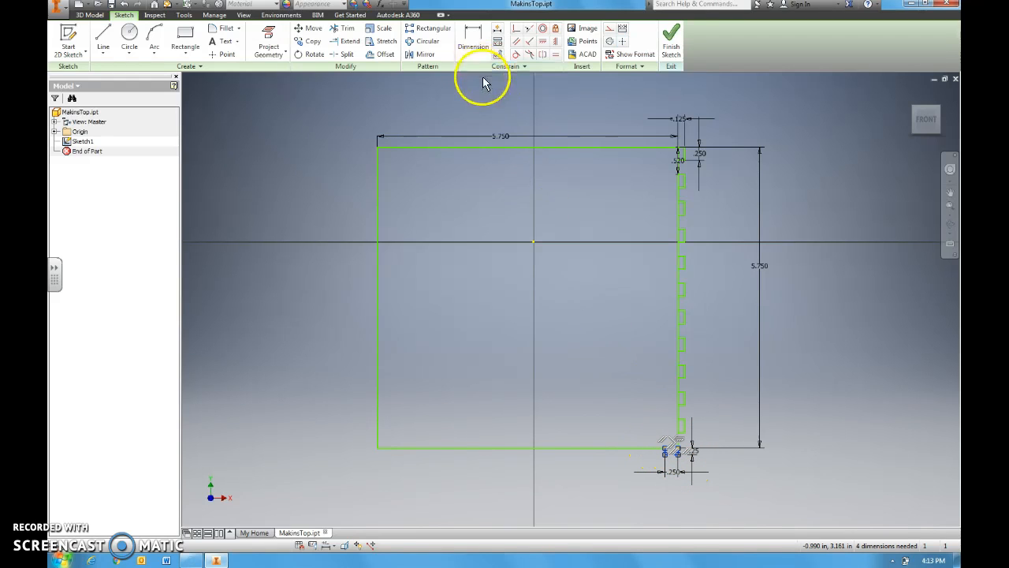
{"action": "left_click", "coordinate": [202, 129]}
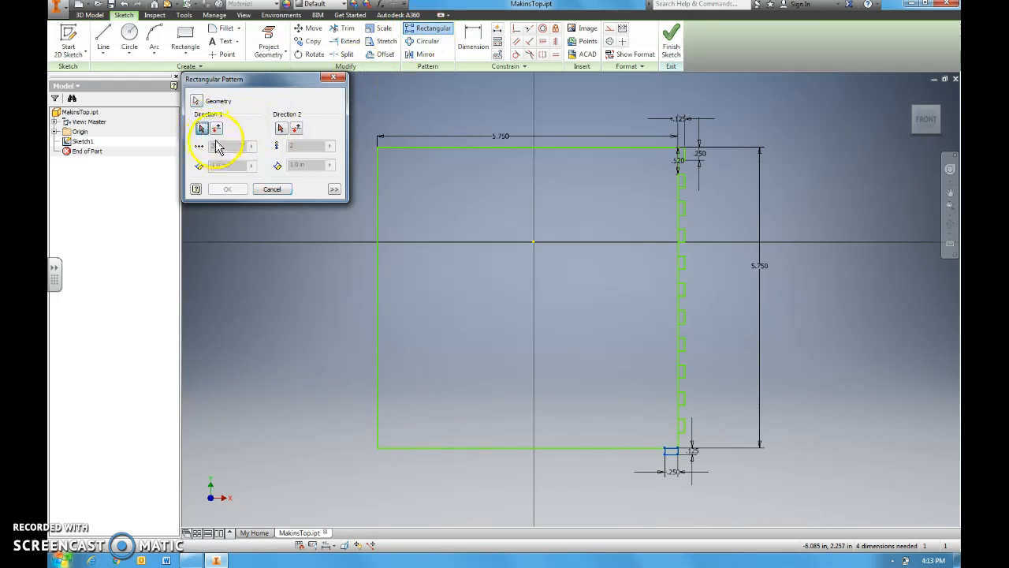
{"action": "left_click", "coordinate": [506, 449]}
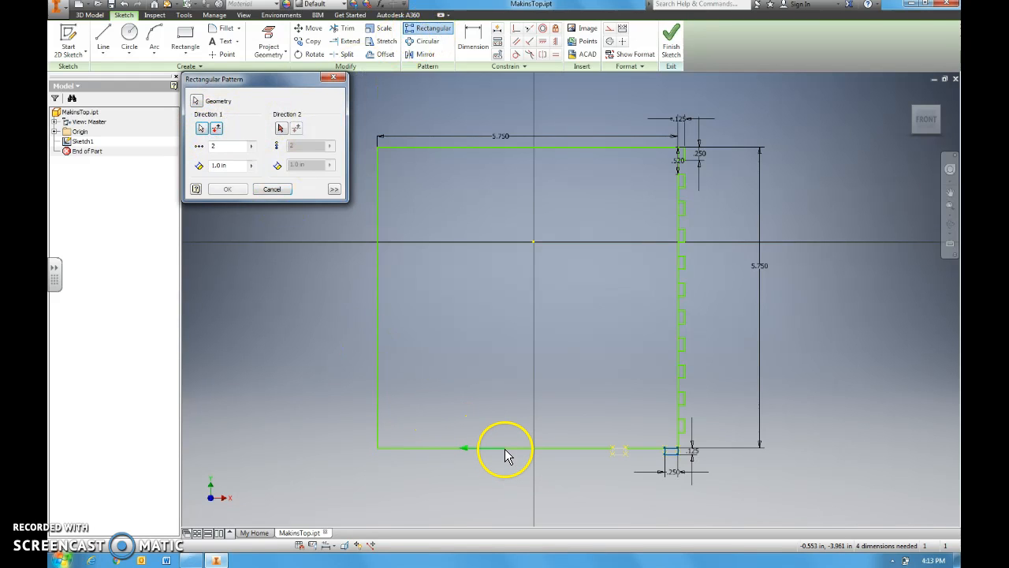
Set the bottom-edge pattern to 11 instances with 0.52 in spacing and create it.
{"action": "left_click", "coordinate": [212, 147]}
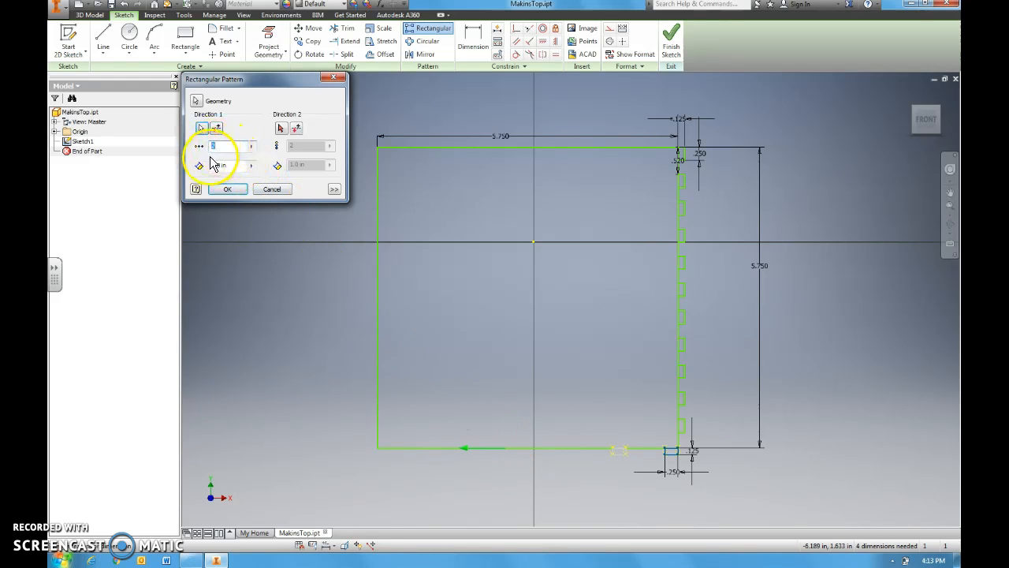
{"action": "type", "text": "11"}
{"action": "left_click", "coordinate": [208, 164]}
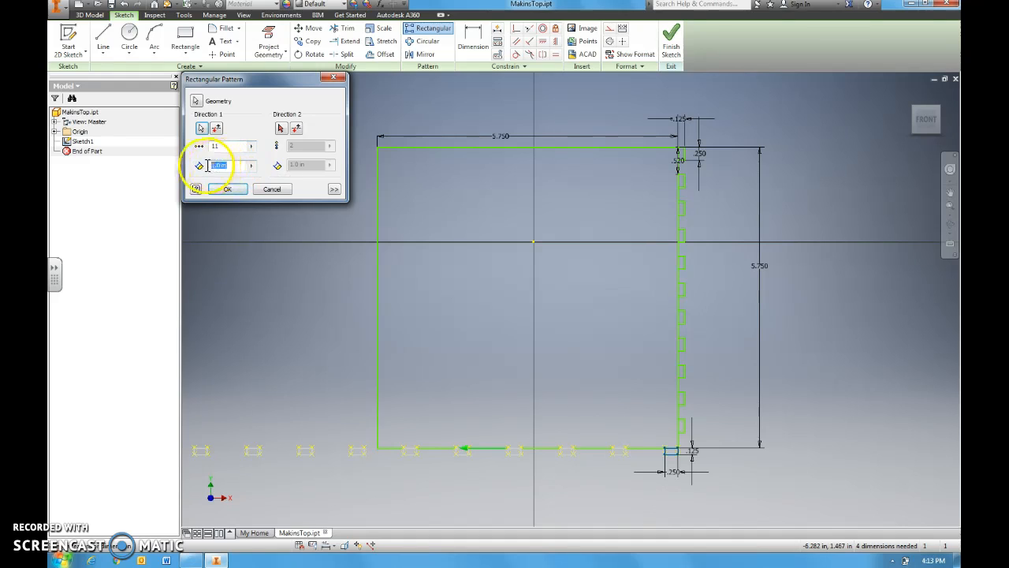
{"action": "type", "text": ".52"}
{"action": "left_click", "coordinate": [211, 189]}
{"action": "left_click", "coordinate": [230, 191]}
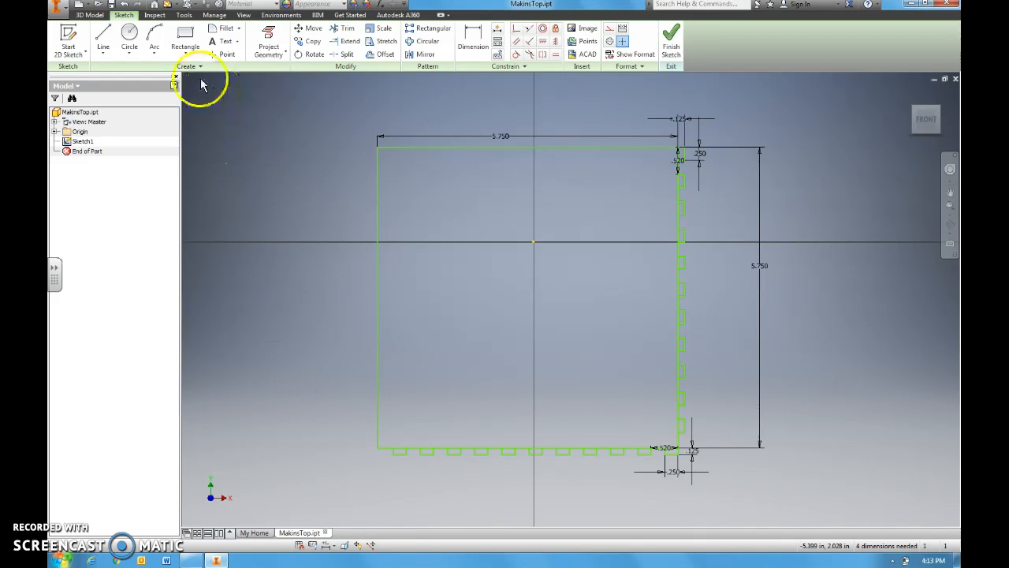
Draw a two-point rectangle about 0.15 in wide outside the square's left edge, with its base at the bottom-left corner.
{"action": "left_click", "coordinate": [186, 51]}
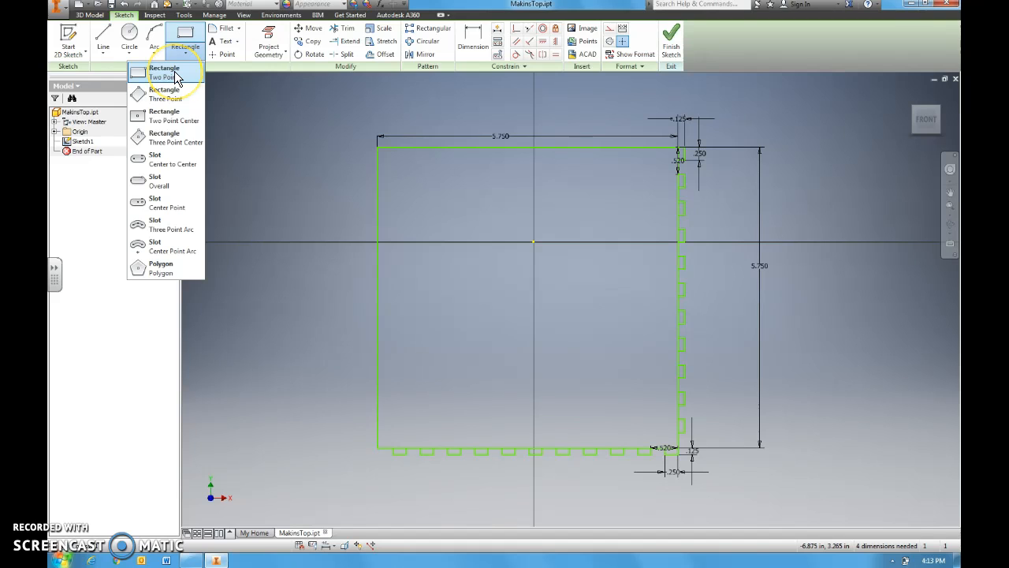
{"action": "left_click", "coordinate": [175, 74]}
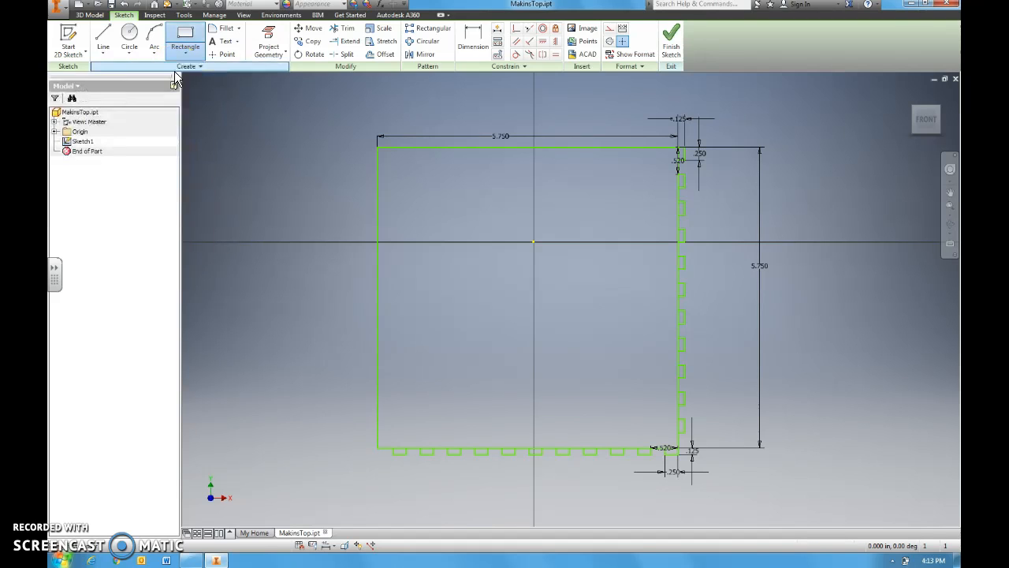
{"action": "left_click", "coordinate": [369, 447]}
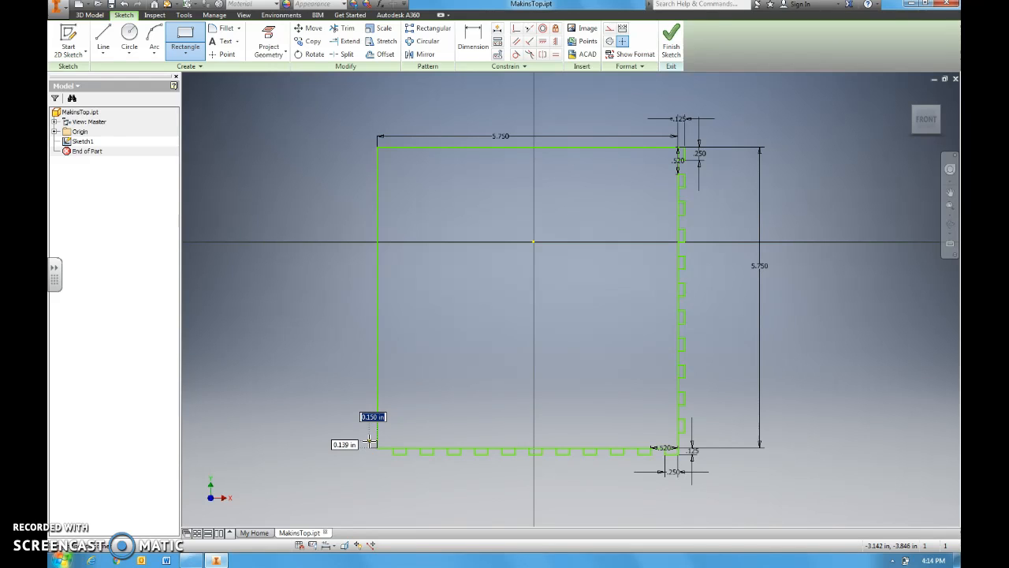
{"action": "left_click", "coordinate": [369, 427]}
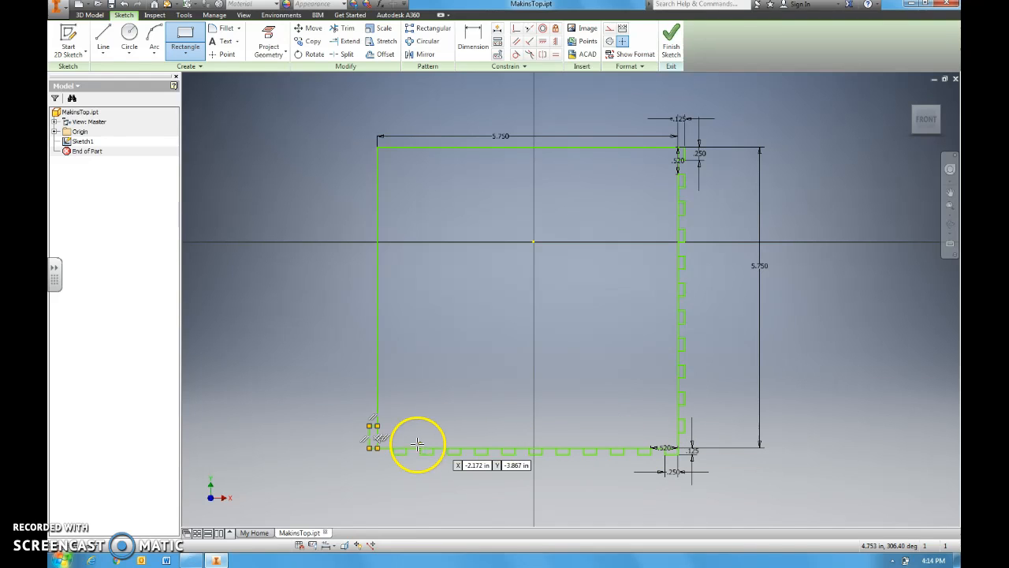
Dimension the width of the small rectangle outside the left edge as 0.125 in.
{"action": "left_click", "coordinate": [473, 34]}
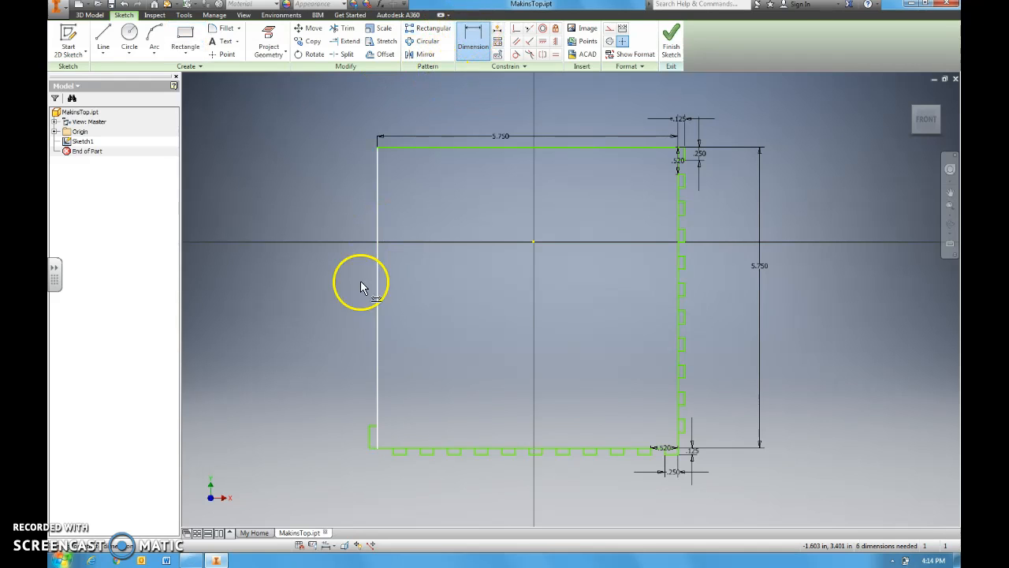
{"action": "left_click", "coordinate": [374, 431]}
{"action": "left_click", "coordinate": [371, 411]}
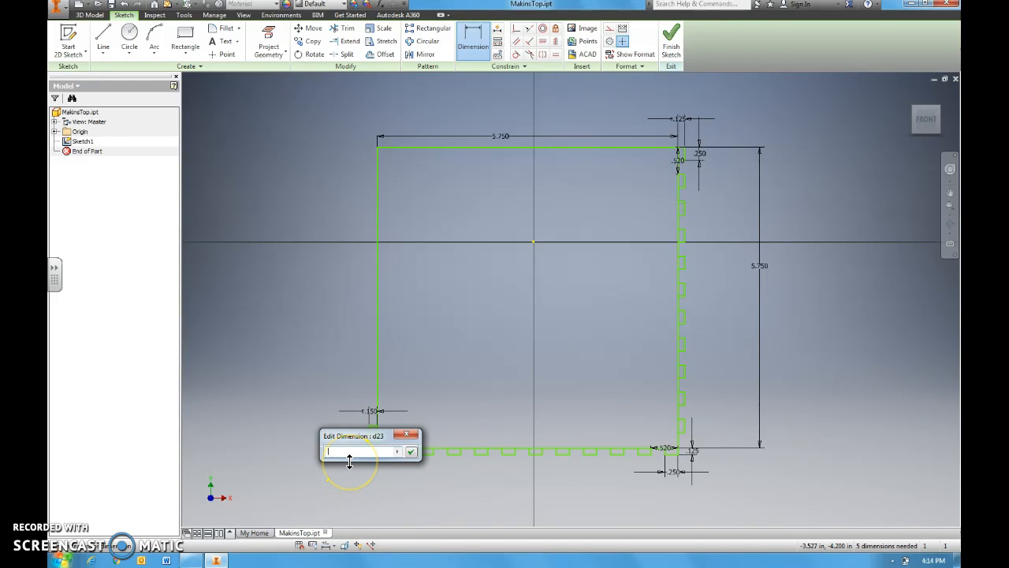
{"action": "type", "text": ".125"}
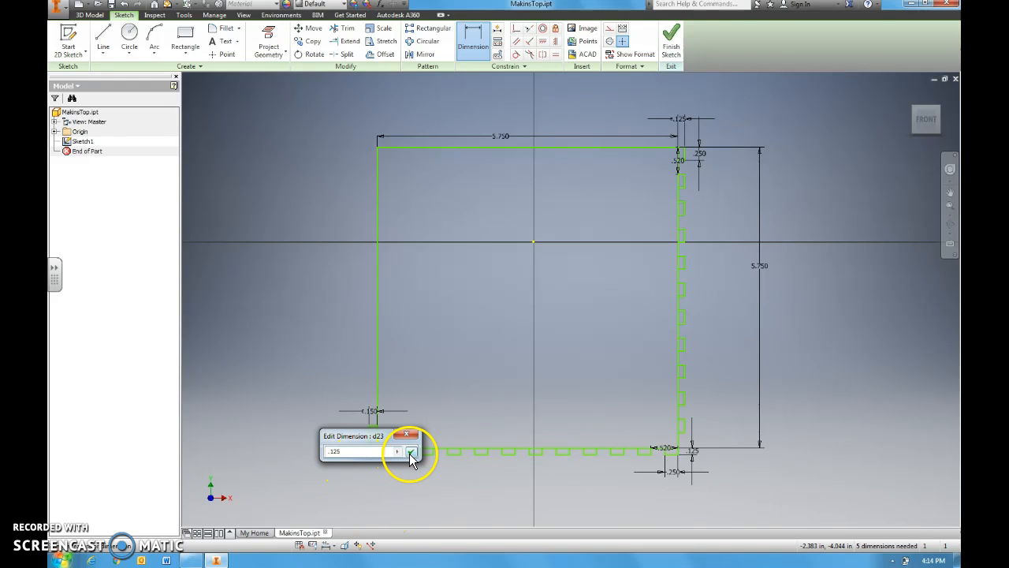
{"action": "left_click", "coordinate": [410, 451]}
Dimension the height of the small rectangle outside the left edge as 0.25 in.
{"action": "left_click", "coordinate": [370, 440]}
{"action": "left_click", "coordinate": [354, 435]}
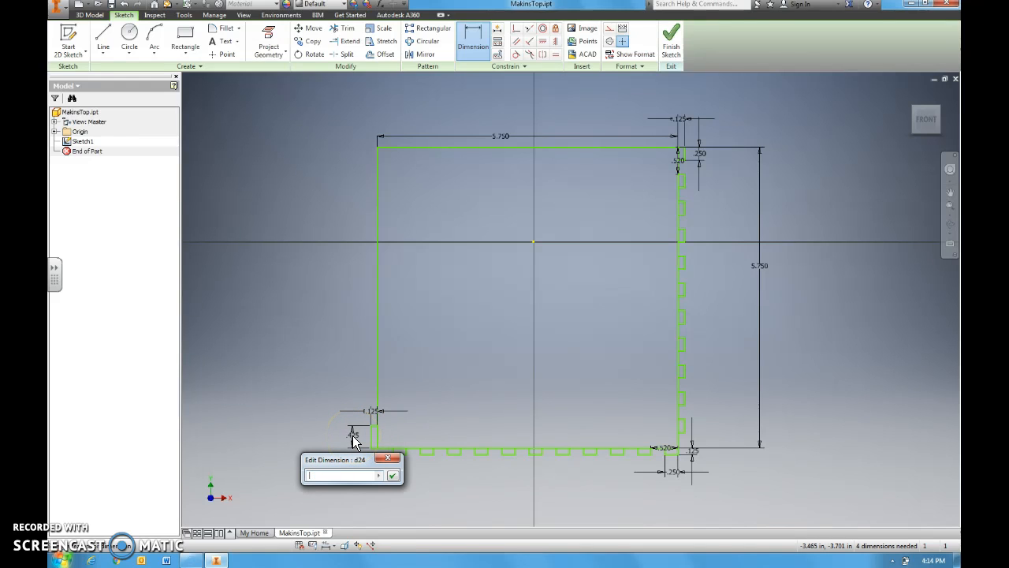
{"action": "type", "text": ".25"}
{"action": "left_click", "coordinate": [392, 474]}
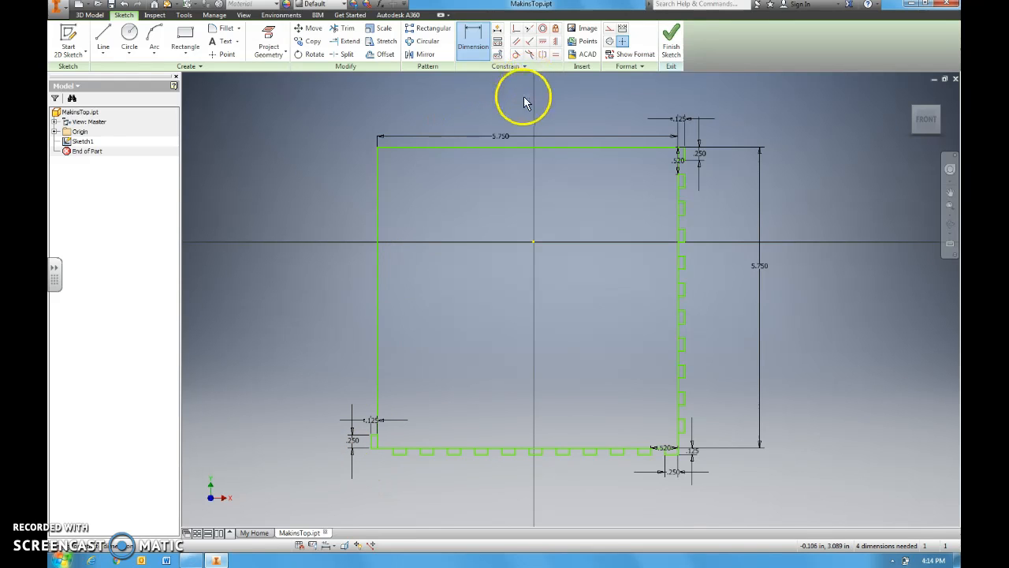
Finish and reopen Sketch1, and set up a rectangular pattern of the bottom-left small rectangle running up the square's left edge.
{"action": "left_click", "coordinate": [670, 41]}
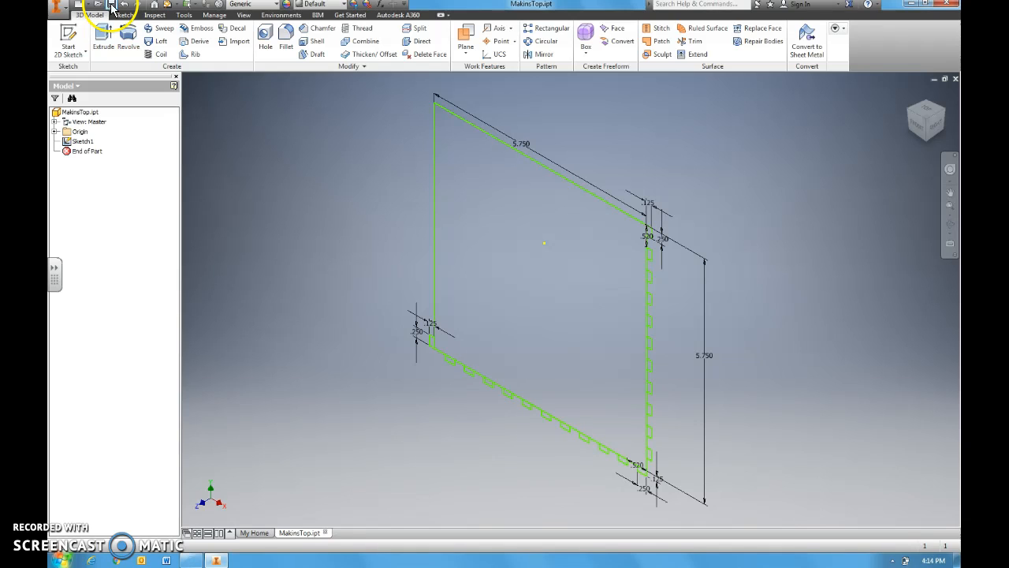
{"action": "double_click", "coordinate": [96, 140]}
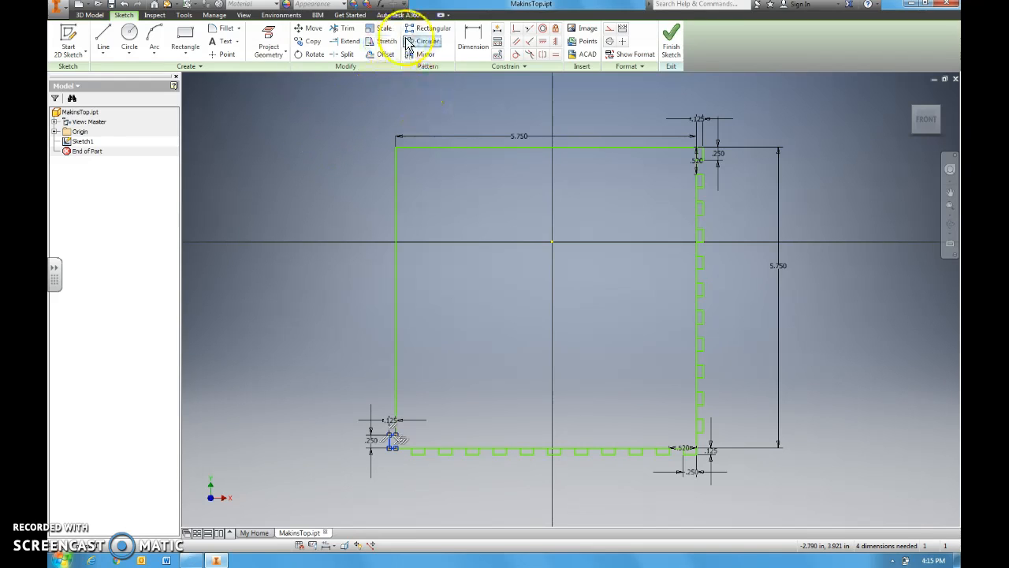
{"action": "left_click", "coordinate": [429, 33]}
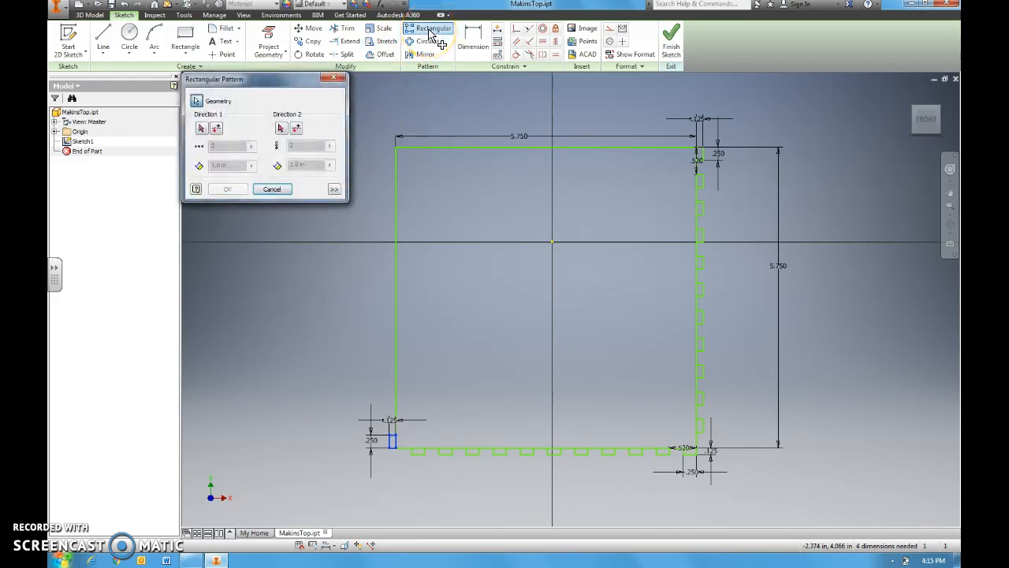
{"action": "left_click", "coordinate": [201, 128]}
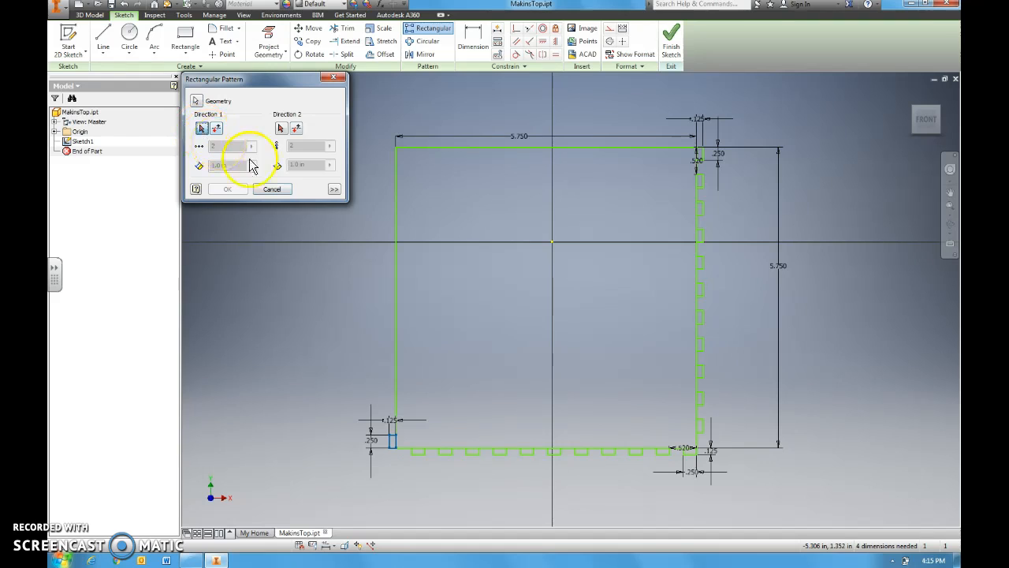
{"action": "left_click", "coordinate": [396, 304]}
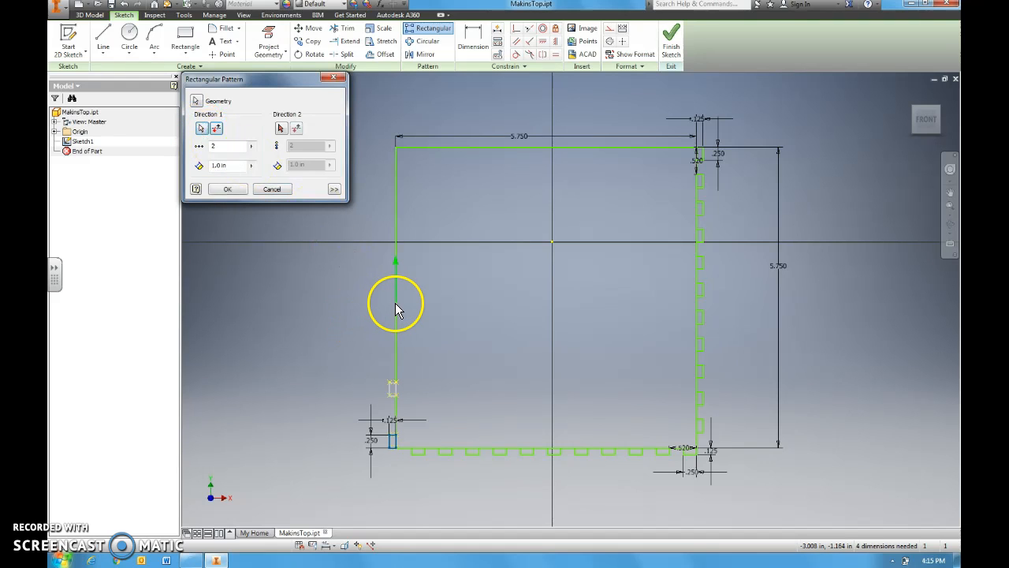
Set the left-edge pattern to 11 instances spaced 0.52 in apart and create it.
{"action": "left_click_drag", "start_coordinate": [222, 145], "coordinate": [200, 165]}
{"action": "type", "text": "11"}
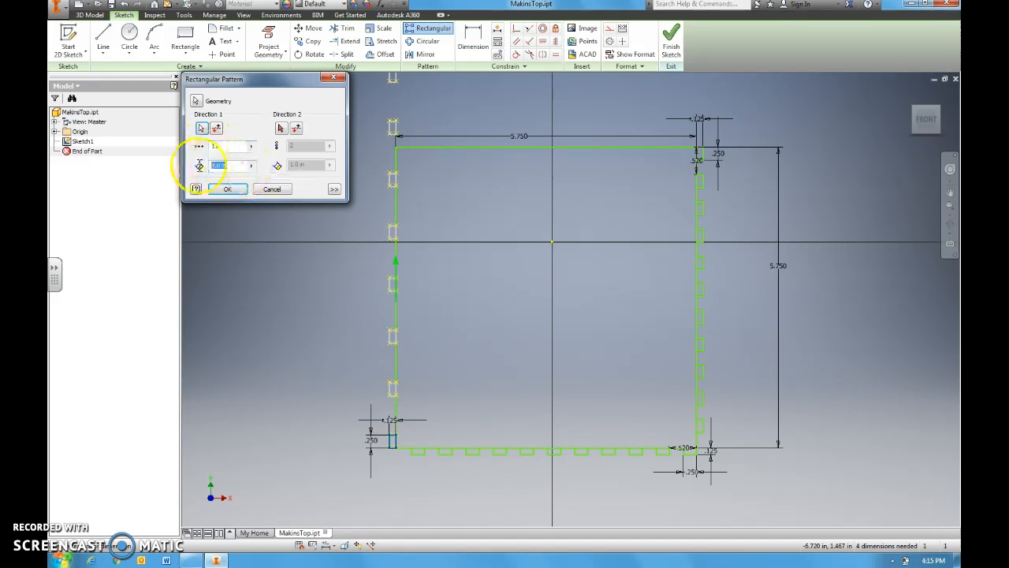
{"action": "type", "text": ".52"}
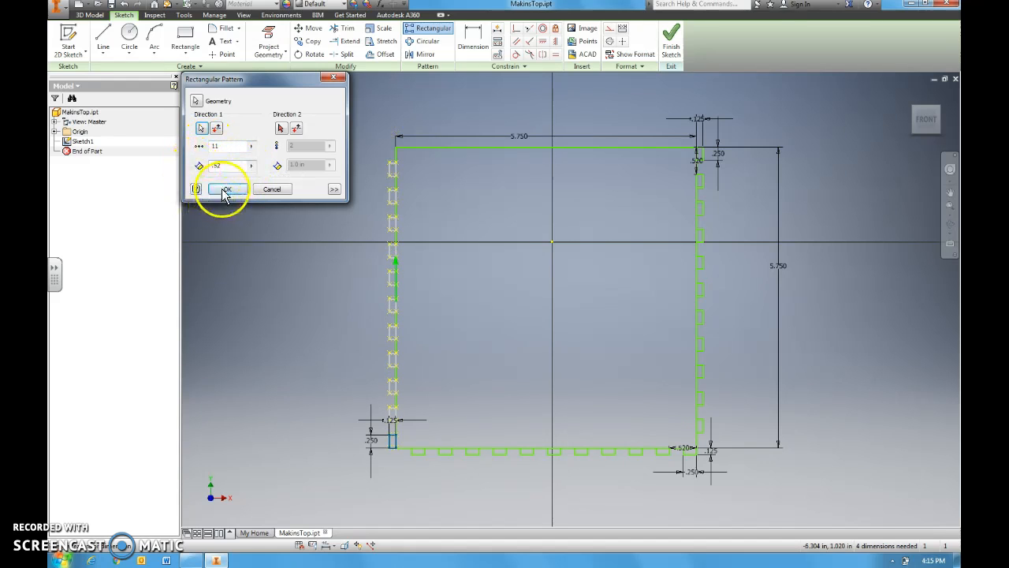
{"action": "left_click", "coordinate": [226, 193]}
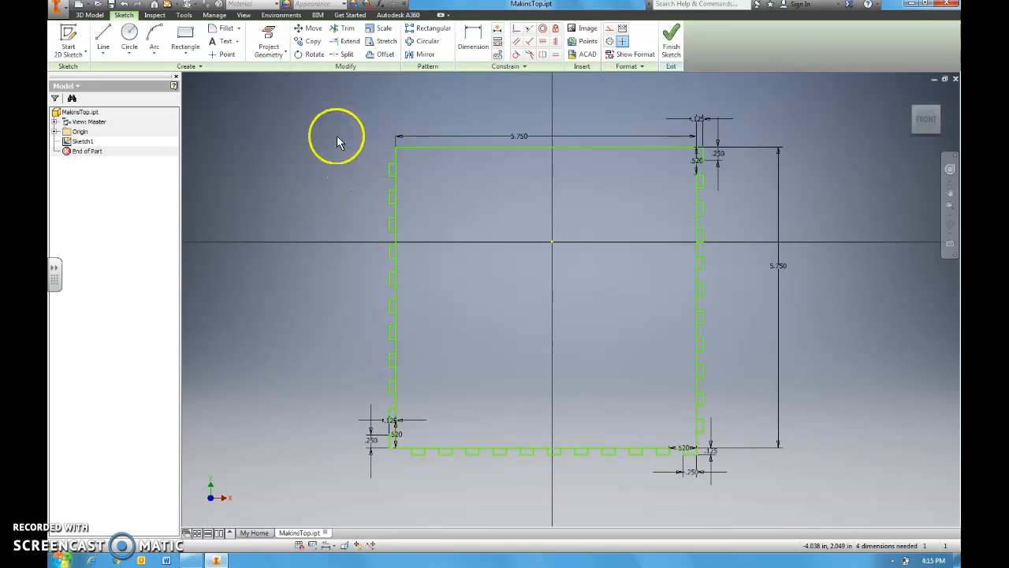
Draw a two-point rectangle about 0.43 in wide and 0.14 in high above the square's top edge, starting at its top-left corner.
{"action": "left_click", "coordinate": [185, 53]}
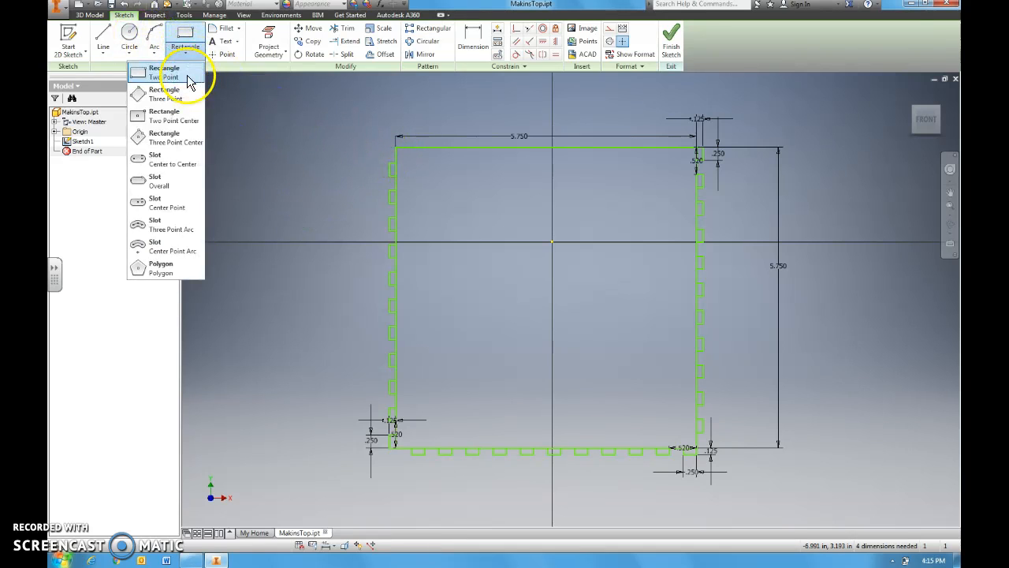
{"action": "left_click", "coordinate": [186, 76]}
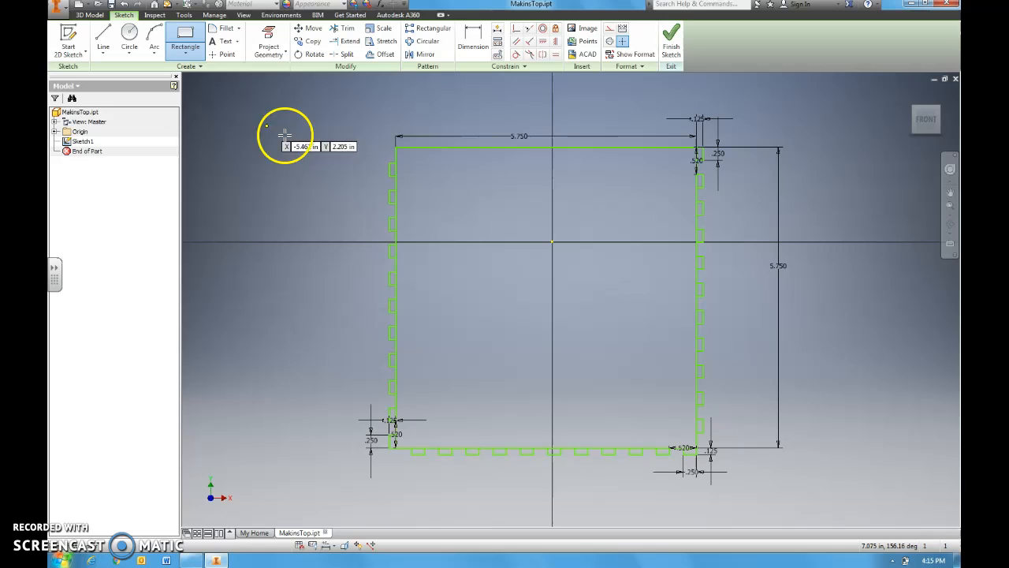
{"action": "left_click", "coordinate": [396, 145]}
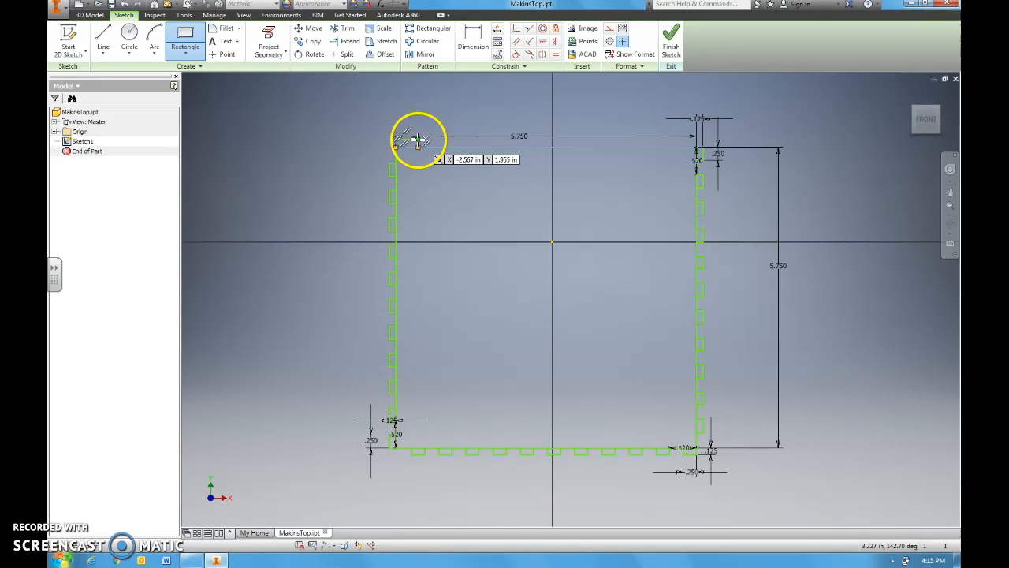
{"action": "left_click", "coordinate": [417, 143]}
Dimension the width of the small rectangle above the top edge as 0.25 in.
{"action": "left_click", "coordinate": [471, 47]}
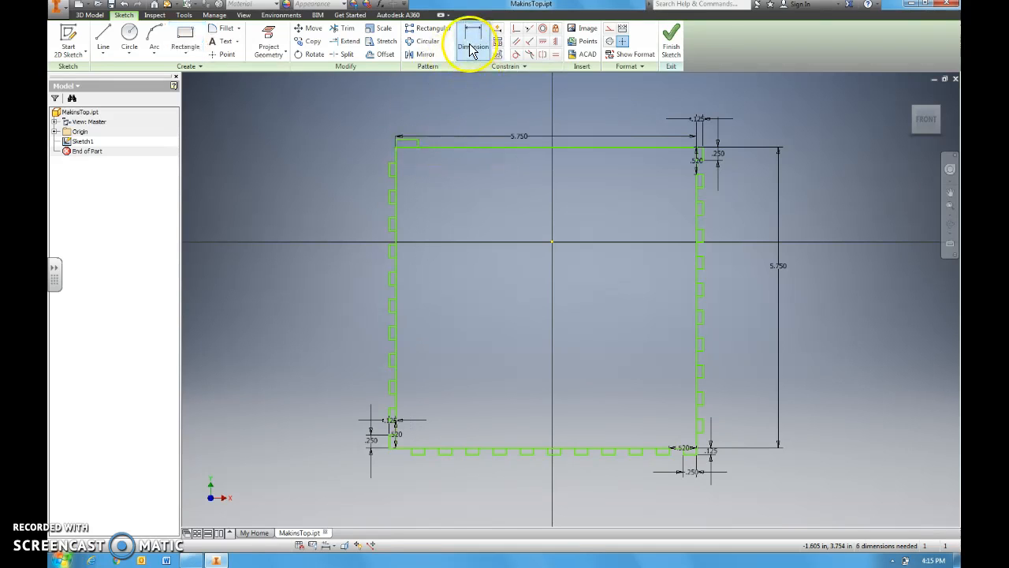
{"action": "left_click", "coordinate": [405, 144]}
{"action": "left_click", "coordinate": [405, 115]}
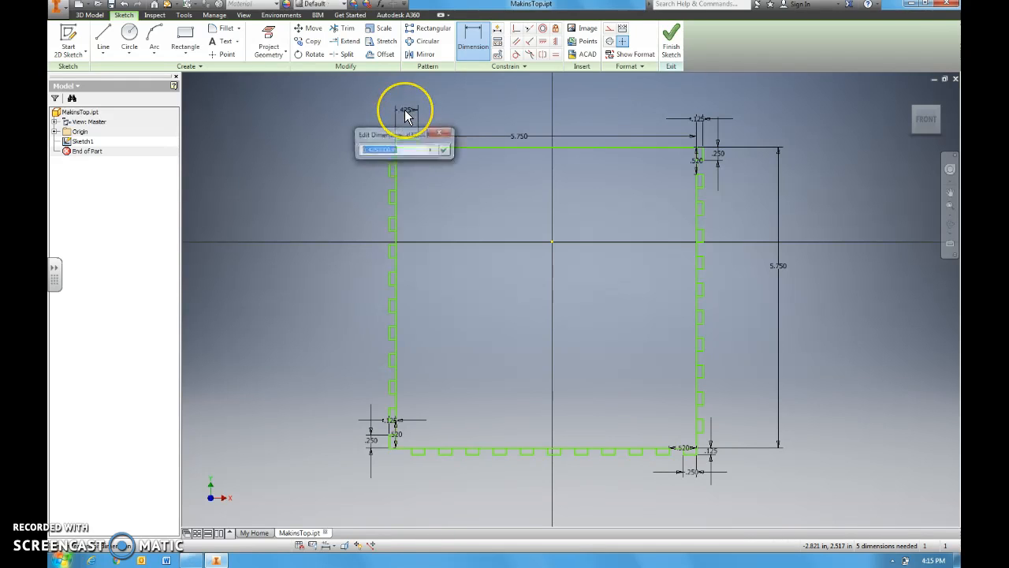
{"action": "left_click", "coordinate": [444, 150]}
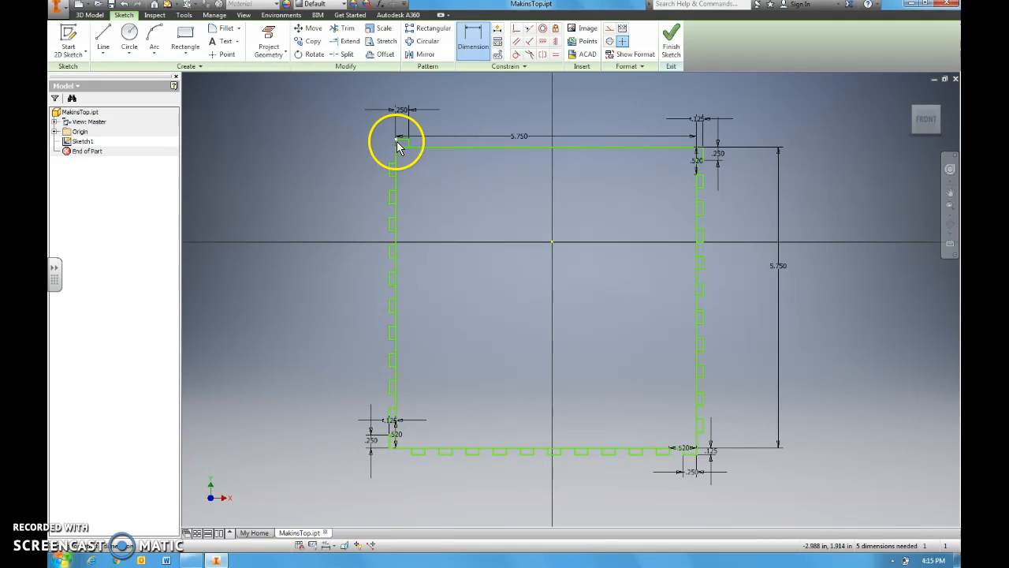
Dimension the height of the small rectangle above the top edge as 0.125 in.
{"action": "left_click", "coordinate": [397, 144]}
{"action": "left_click", "coordinate": [371, 142]}
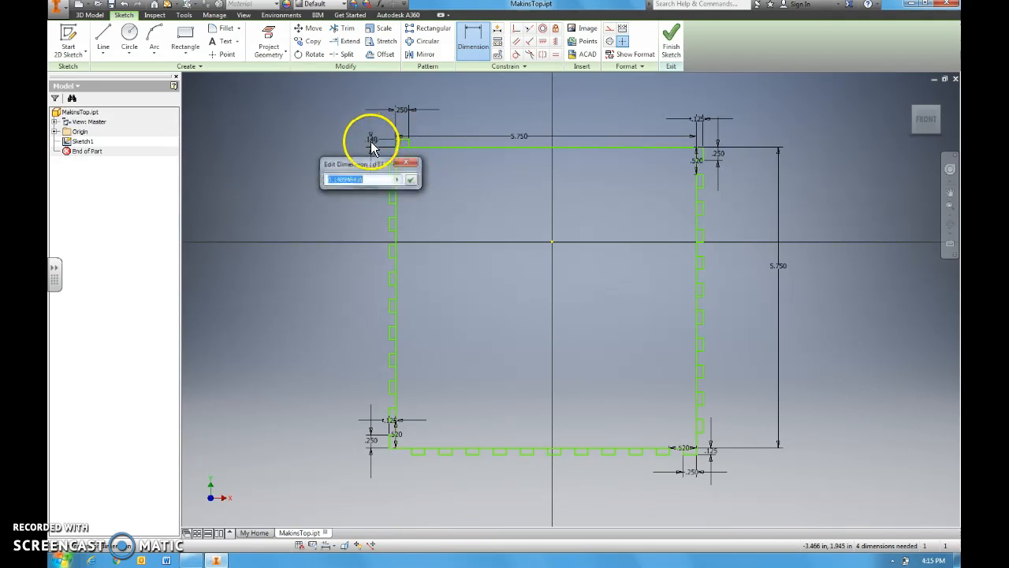
{"action": "type", "text": ".125"}
{"action": "left_click", "coordinate": [411, 179]}
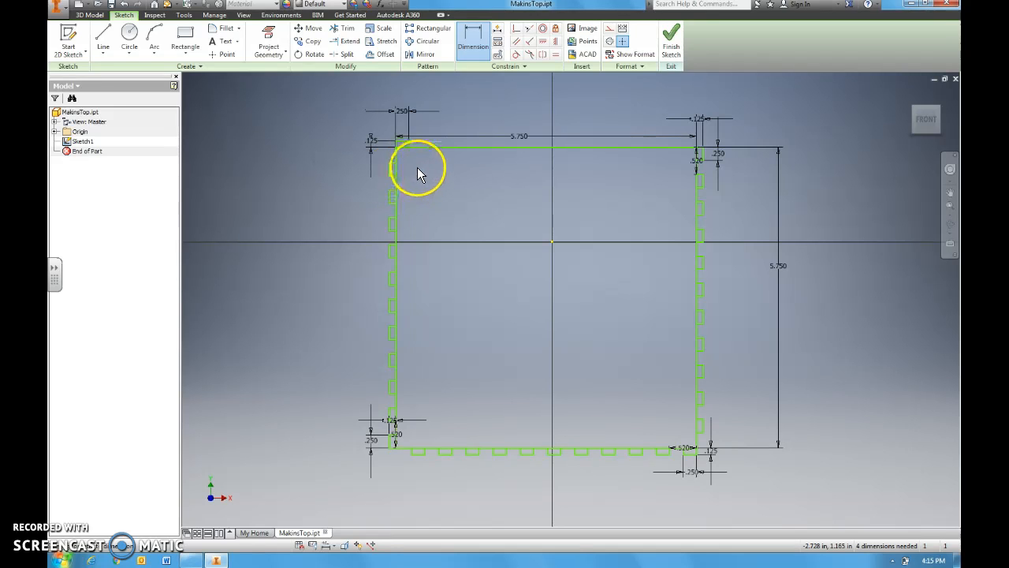
Finish and reopen Sketch1, and set up a rectangular pattern of the top-left small rectangle running rightward along the square's top edge.
{"action": "left_click", "coordinate": [668, 33]}
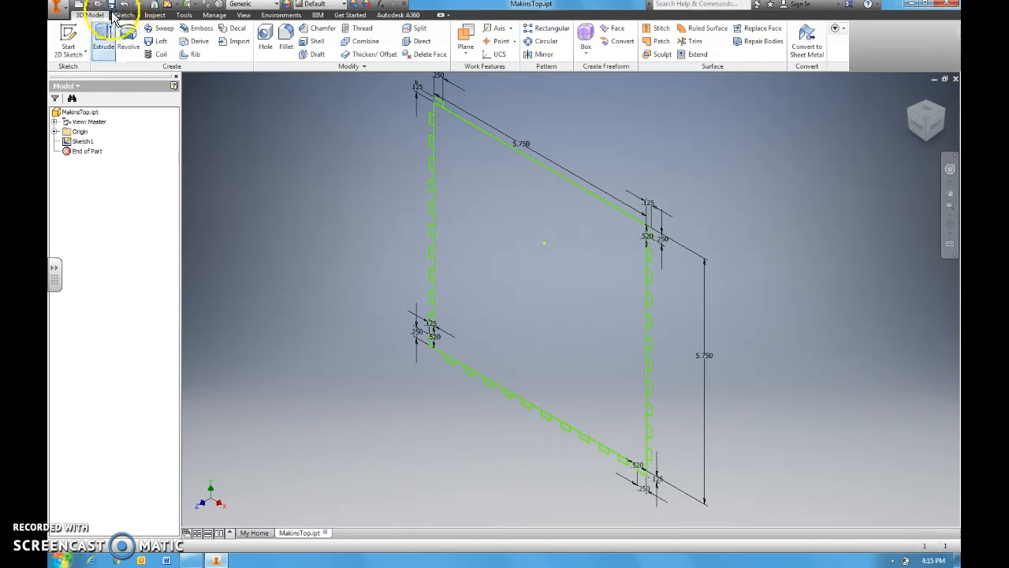
{"action": "double_click", "coordinate": [85, 142]}
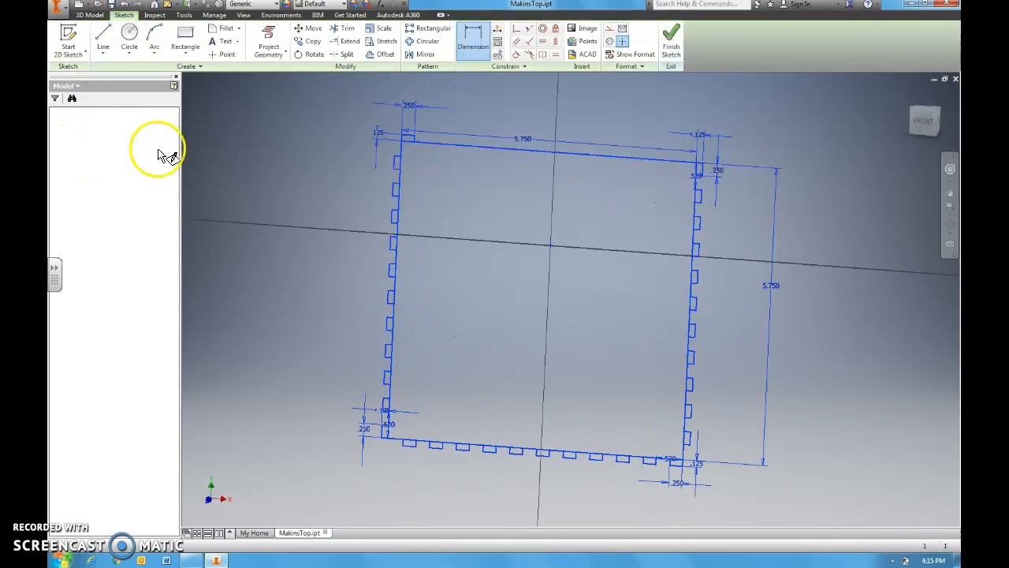
{"action": "key", "text": "ctrl+a"}
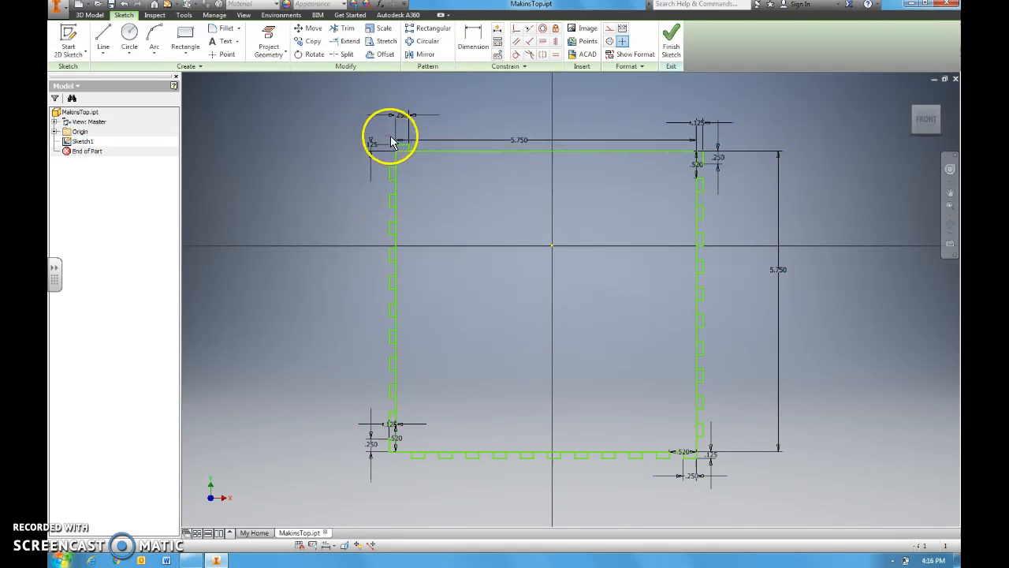
{"action": "left_click", "coordinate": [421, 166]}
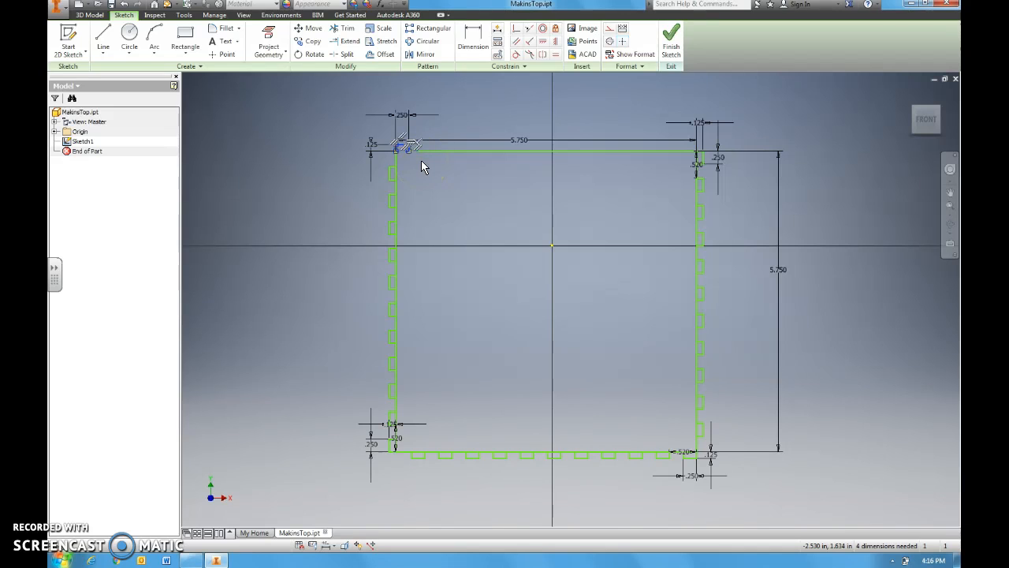
{"action": "left_click", "coordinate": [430, 28]}
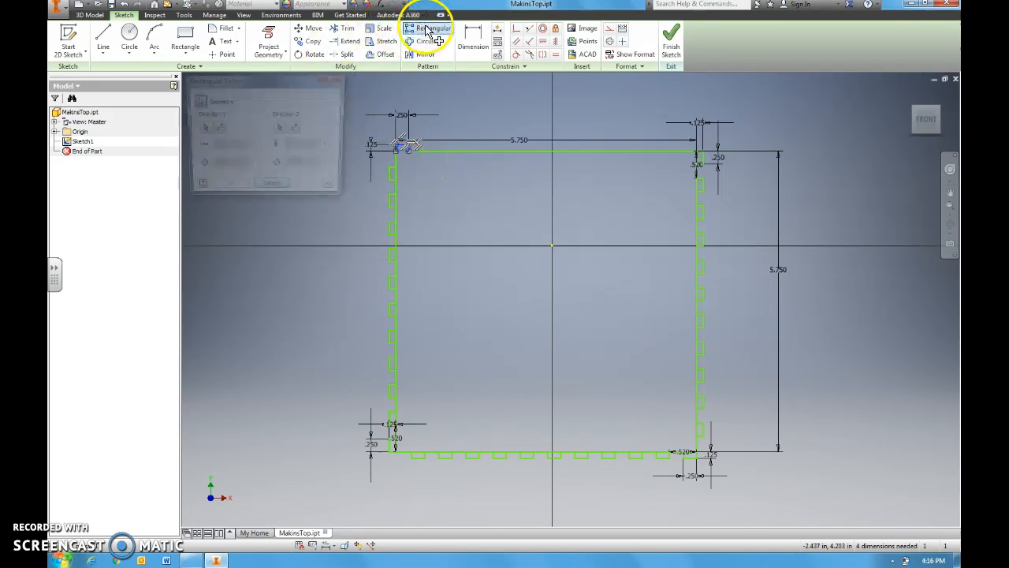
{"action": "left_click", "coordinate": [201, 128]}
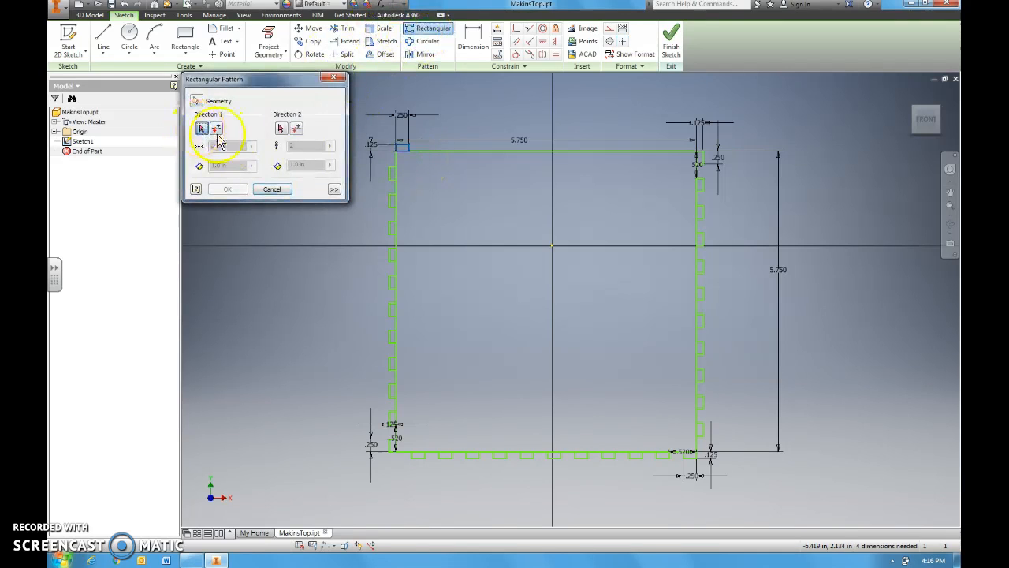
{"action": "left_click", "coordinate": [533, 151]}
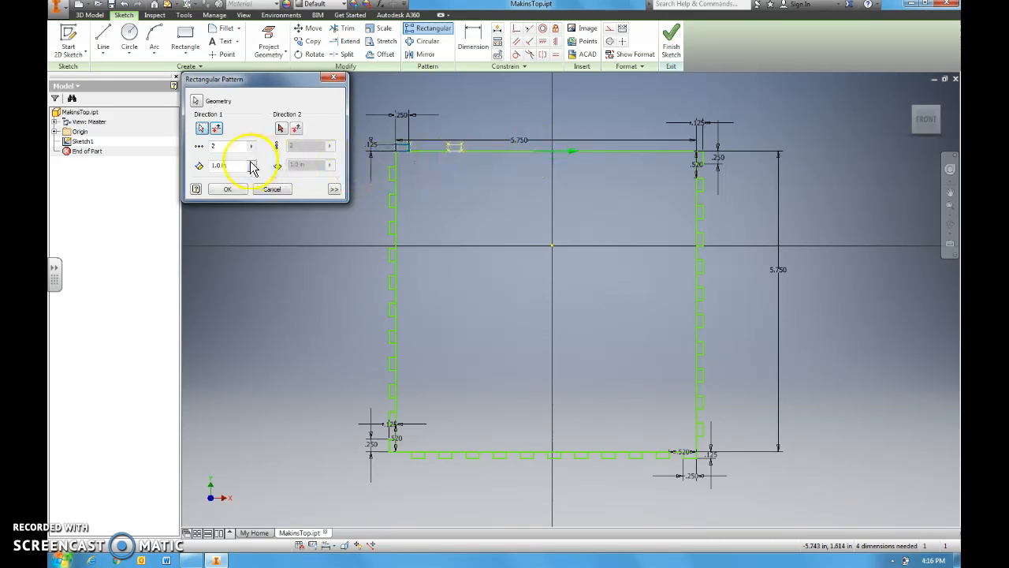
Create the top-edge pattern with 11 instances spaced 0.52 in apart, and finish the sketch.
{"action": "double_click", "coordinate": [209, 149]}
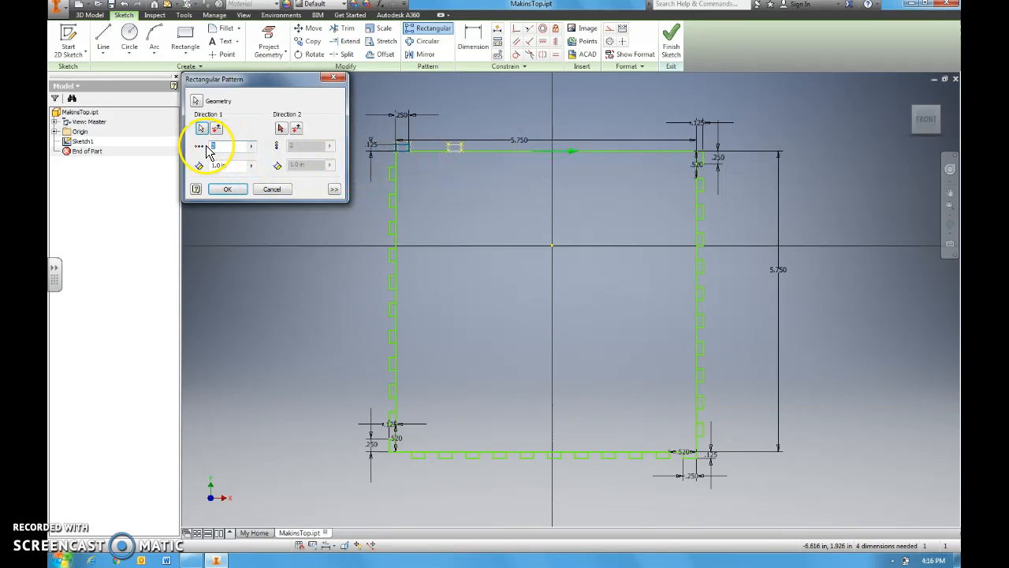
{"action": "type", "text": "10"}
{"action": "left_click", "coordinate": [201, 165]}
{"action": "type", "text": ".52"}
{"action": "left_click", "coordinate": [227, 189]}
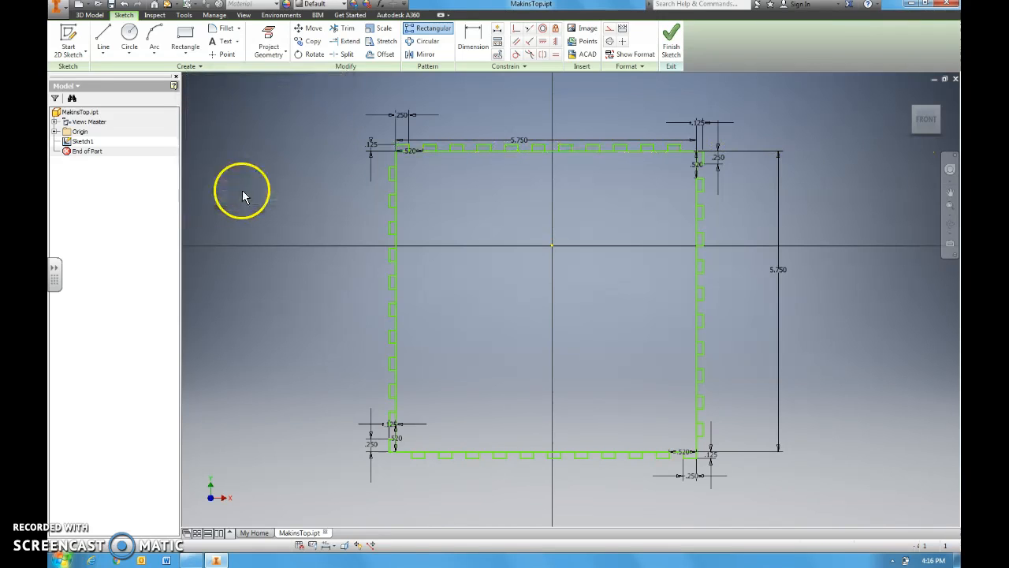
{"action": "left_click", "coordinate": [669, 41]}
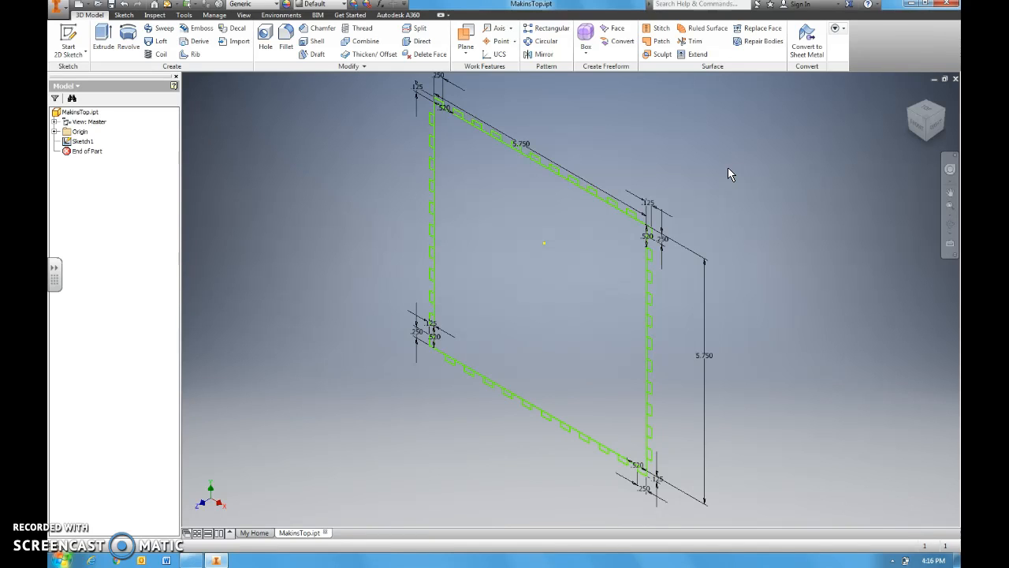
{"action": "left_click", "coordinate": [420, 312]}
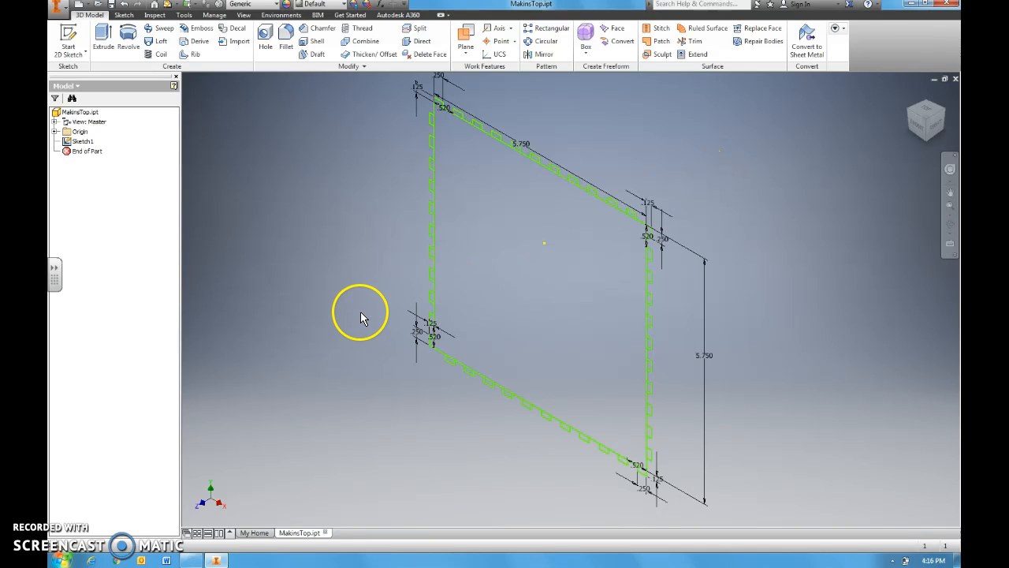